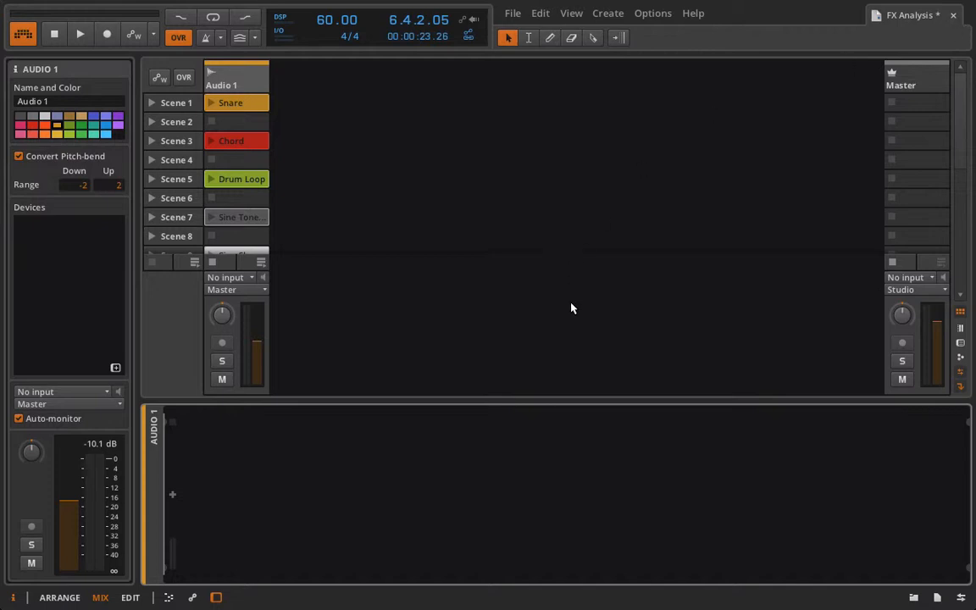
Step: Review the list of audio effects that can be added to the Audio 1 track
{"action": "left_click", "coordinate": [173, 494]}
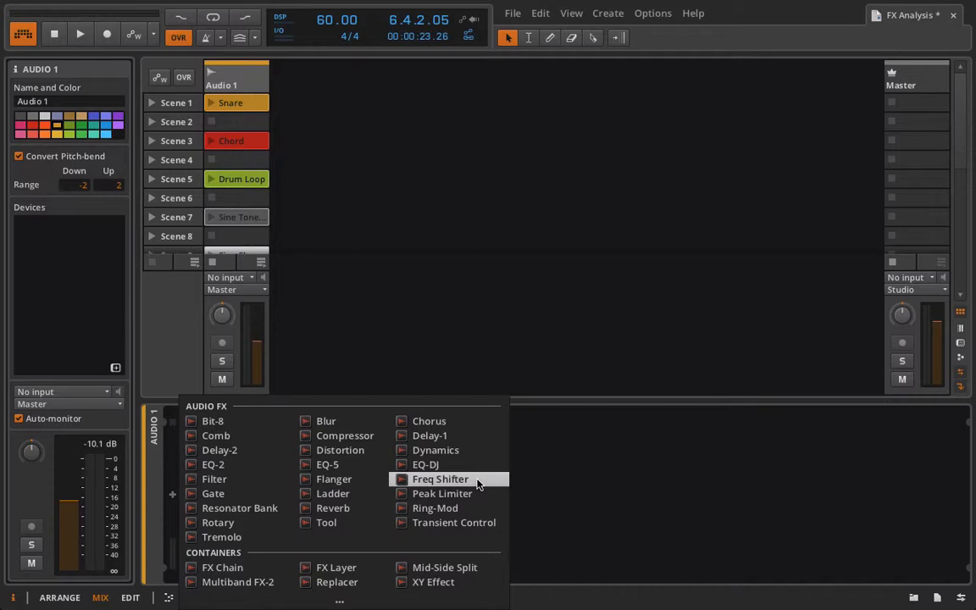
{"action": "left_click", "coordinate": [542, 479]}
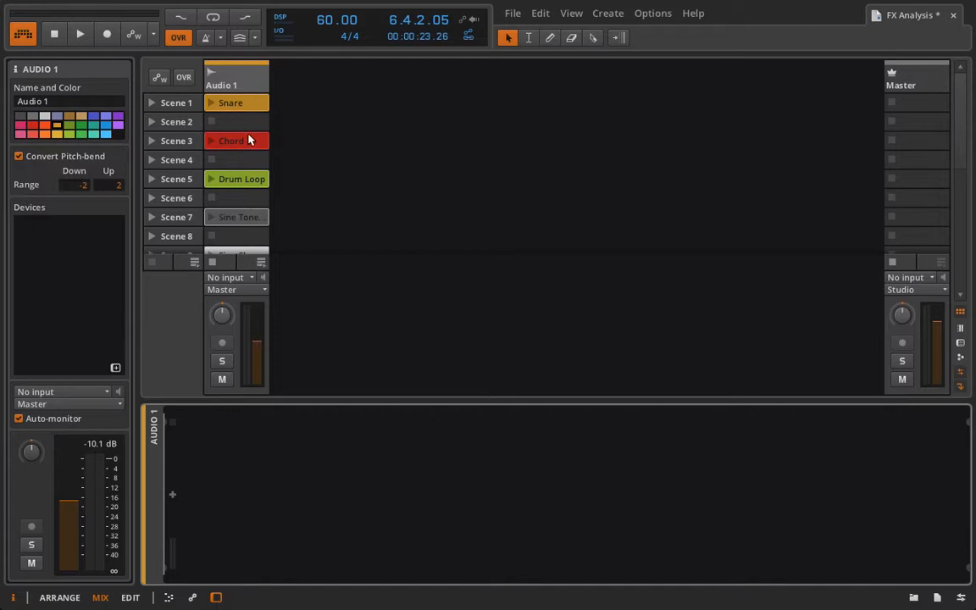
Step: Open the Snare clip in the detail editor and examine its waveform from the initial attack to the full length
{"action": "double_click", "coordinate": [236, 101]}
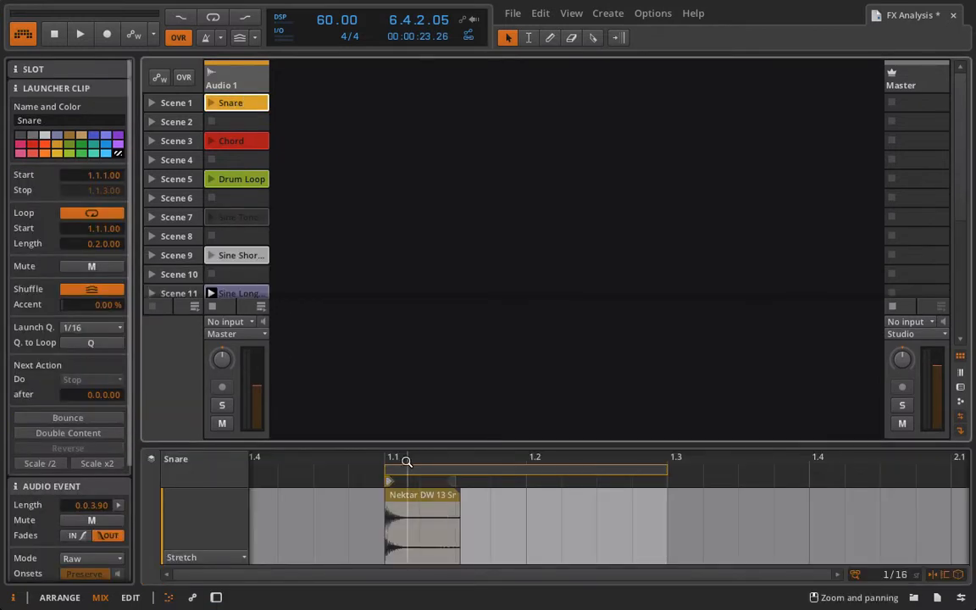
{"action": "left_click_drag", "start_coordinate": [403, 460], "coordinate": [820, 516]}
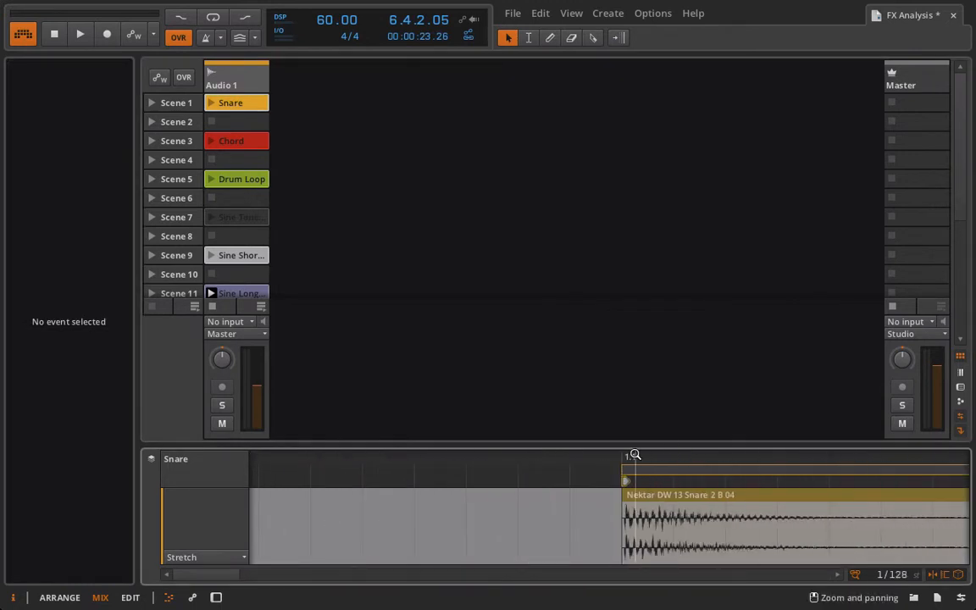
{"action": "left_click_drag", "start_coordinate": [634, 458], "coordinate": [622, 508]}
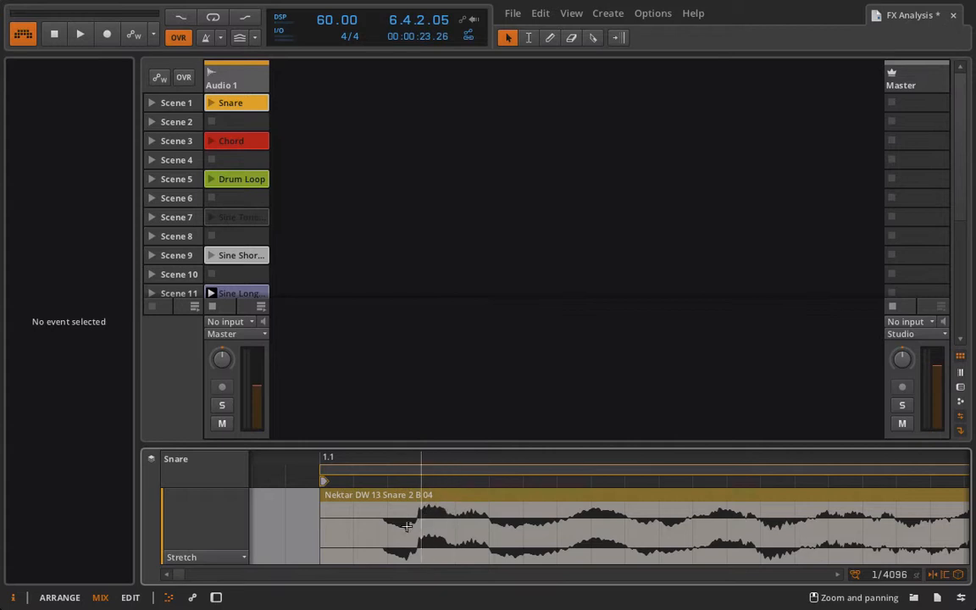
{"action": "left_click_drag", "start_coordinate": [447, 453], "coordinate": [323, 457]}
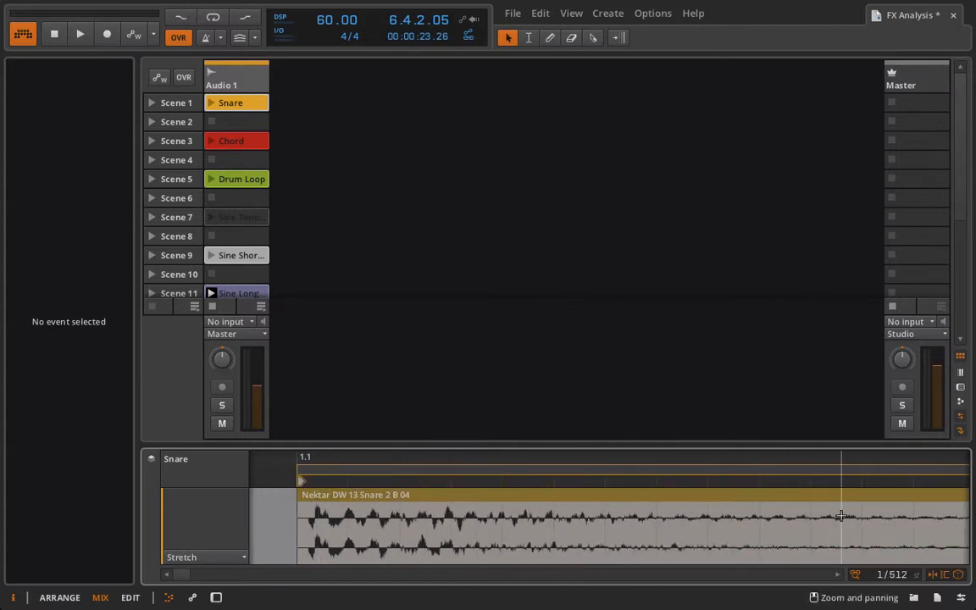
{"action": "left_click_drag", "start_coordinate": [565, 456], "coordinate": [446, 455]}
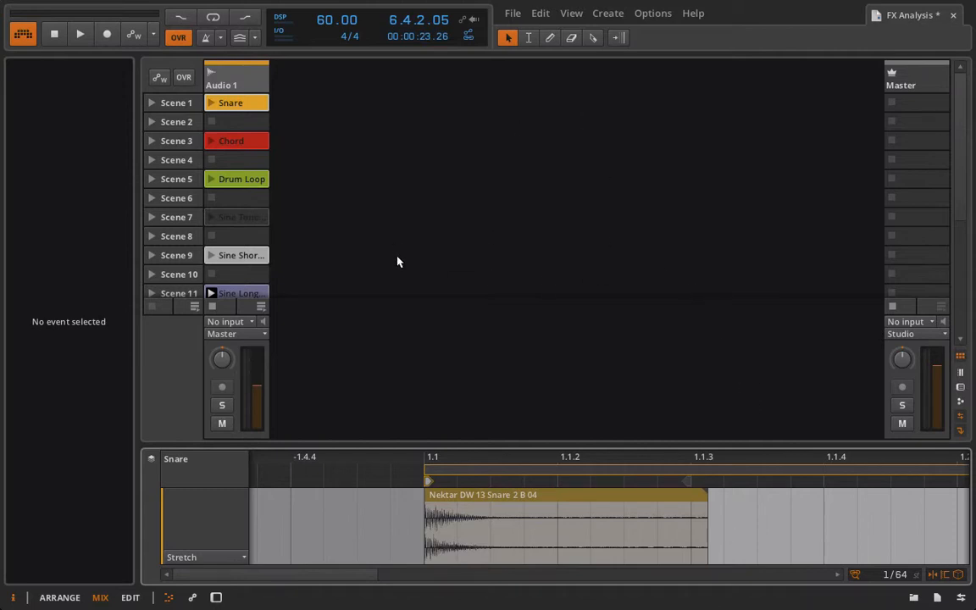
Step: Switch to the Word document "BITWIG FX Categories and Placement" and read its time, amplitude and frequency categories
{"action": "key", "text": "ctrl+Right"}
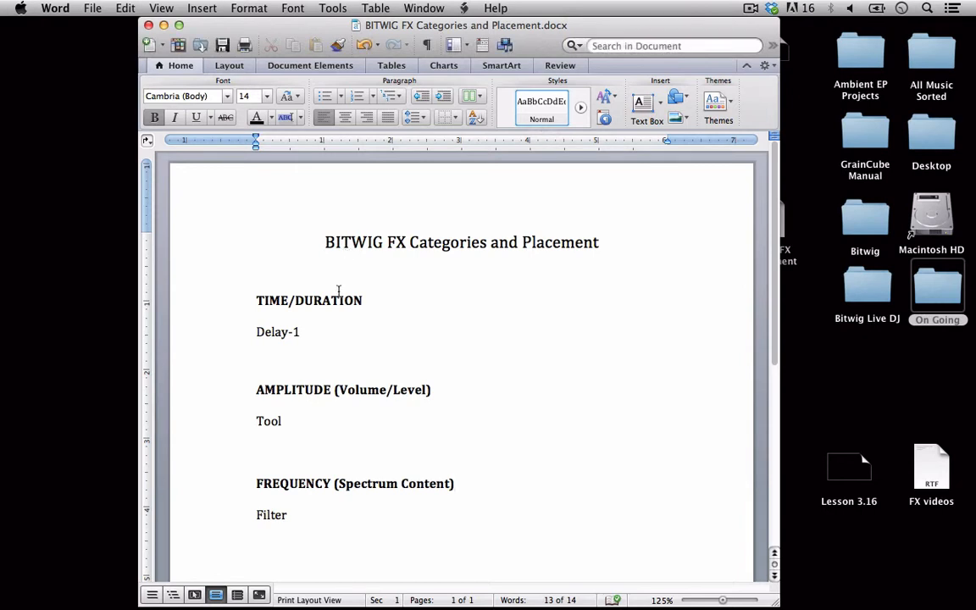
{"action": "scroll", "coordinate": [337, 288], "scroll_direction": "down", "scroll_amount": 2}
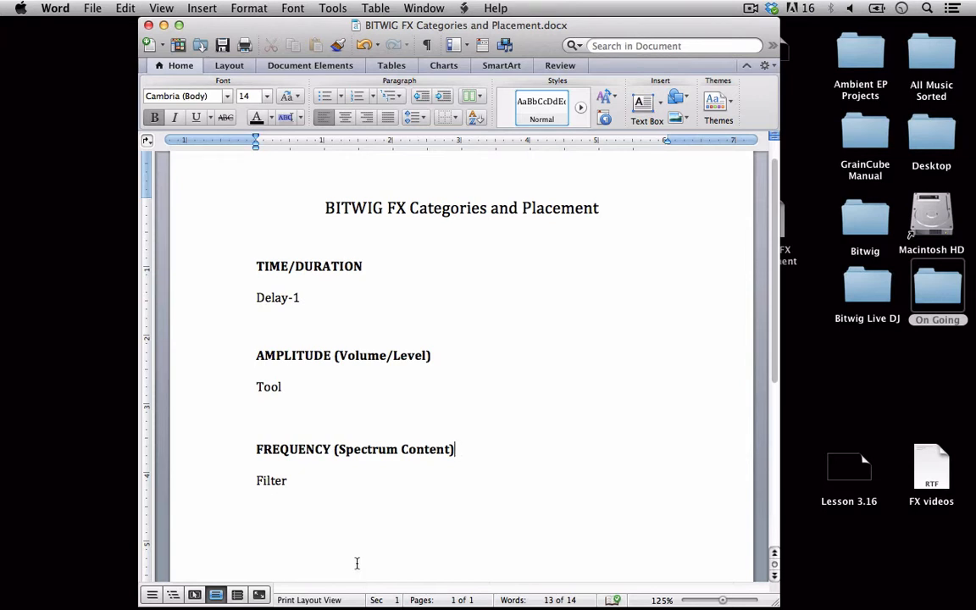
{"action": "left_click", "coordinate": [301, 298]}
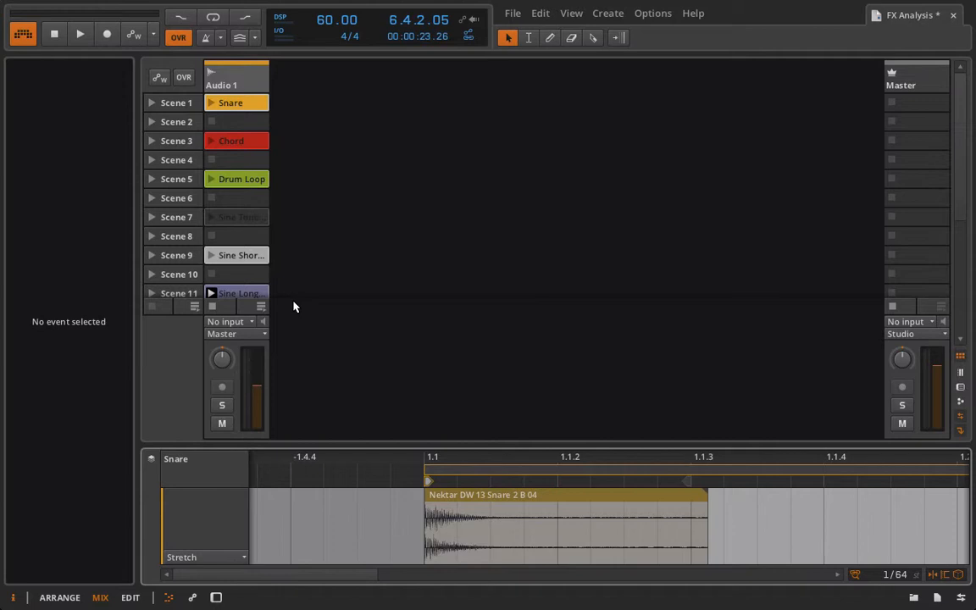
Step: Collapse the inspector and show the device chain of the Audio 1 track
{"action": "left_click_drag", "start_coordinate": [134, 139], "coordinate": [44, 144]}
{"action": "left_click", "coordinate": [99, 85]}
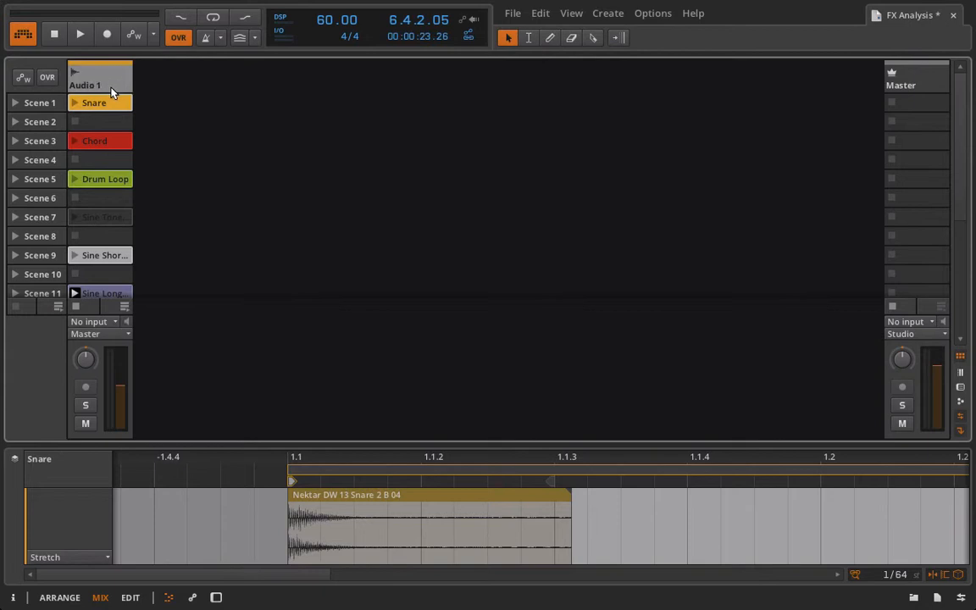
{"action": "scroll", "coordinate": [104, 130], "scroll_direction": "down", "scroll_amount": 1}
{"action": "scroll", "coordinate": [105, 131], "scroll_direction": "up", "scroll_amount": 1}
{"action": "key", "text": "d"}
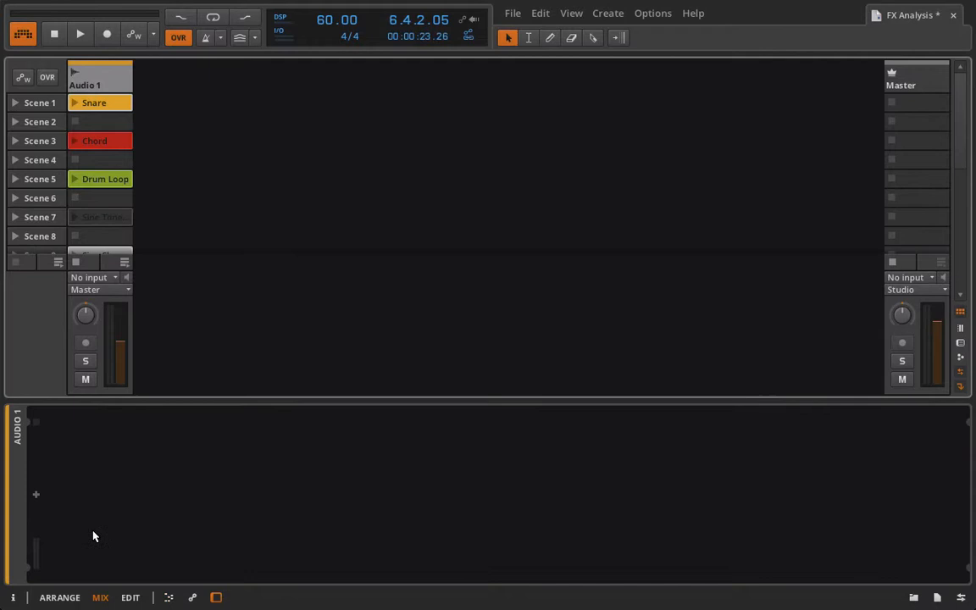
Step: Add the Voxengo SPAN preset "Span" from the Visual VST plug-ins to Audio 1, leaving the browser closed
{"action": "left_click", "coordinate": [37, 498]}
{"action": "key", "text": "Escape"}
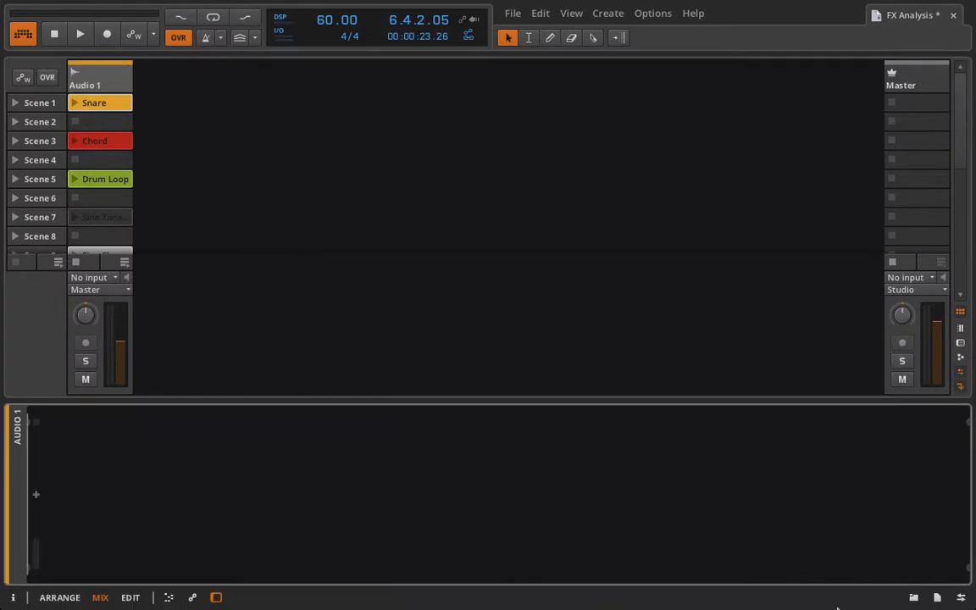
{"action": "left_click", "coordinate": [913, 597]}
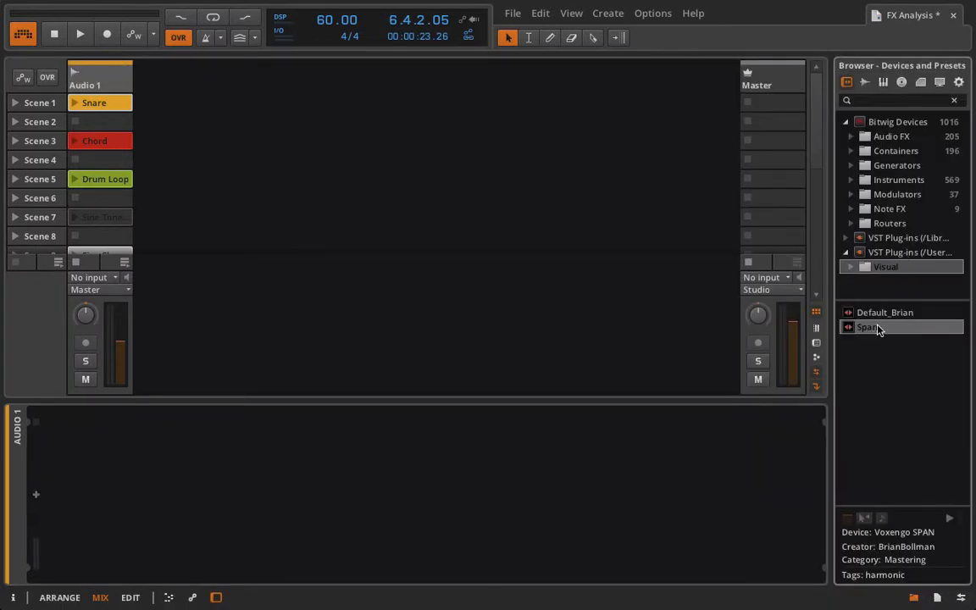
{"action": "left_click_drag", "start_coordinate": [879, 329], "coordinate": [334, 518]}
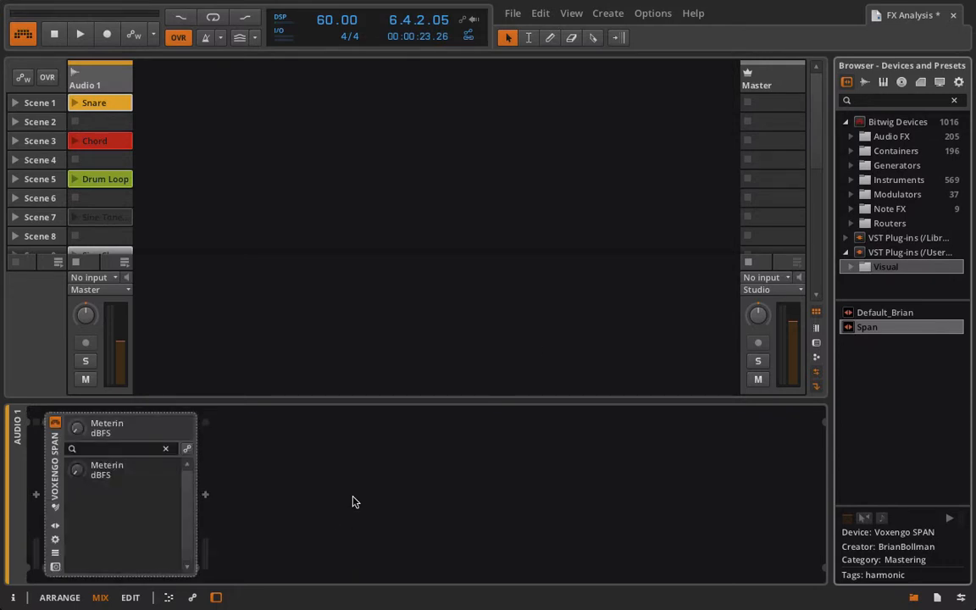
{"action": "left_click", "coordinate": [913, 597]}
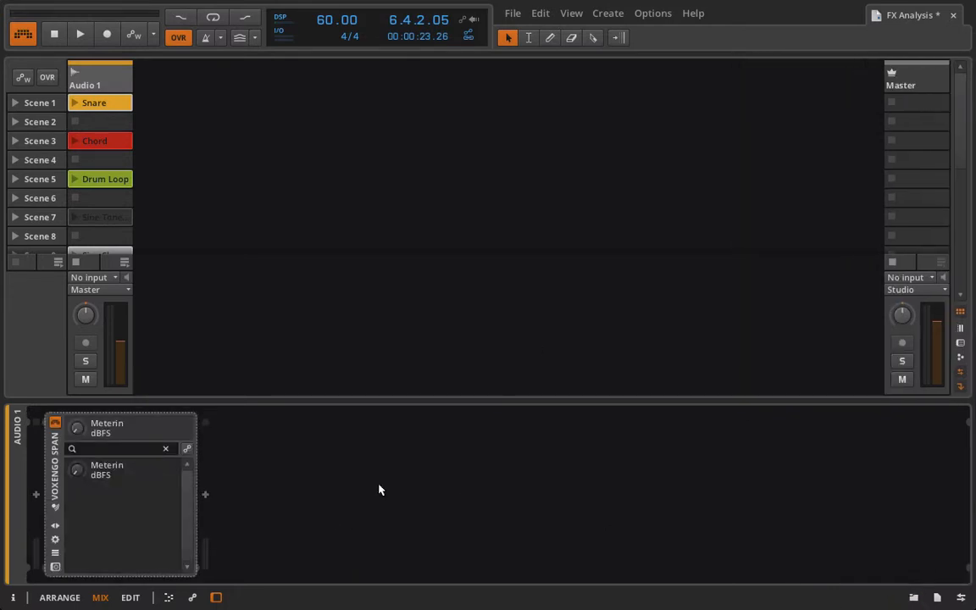
Step: Duplicate the Audio 1 track three times, including its clips and the SPAN device
{"action": "left_click", "coordinate": [98, 80]}
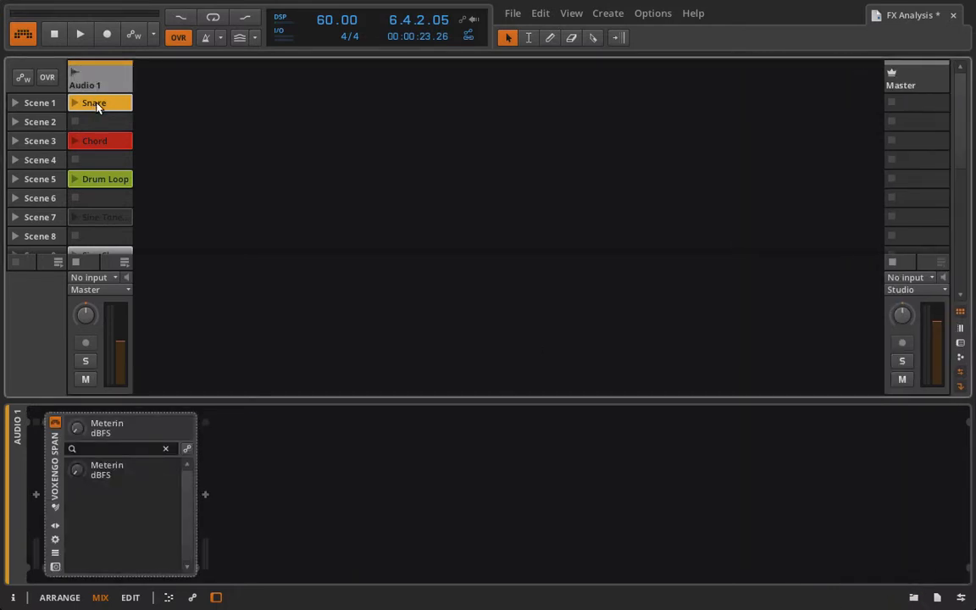
{"action": "key", "text": "ctrl+d"}
{"action": "key", "text": "ctrl+d"}
{"action": "key", "text": "ctrl+d"}
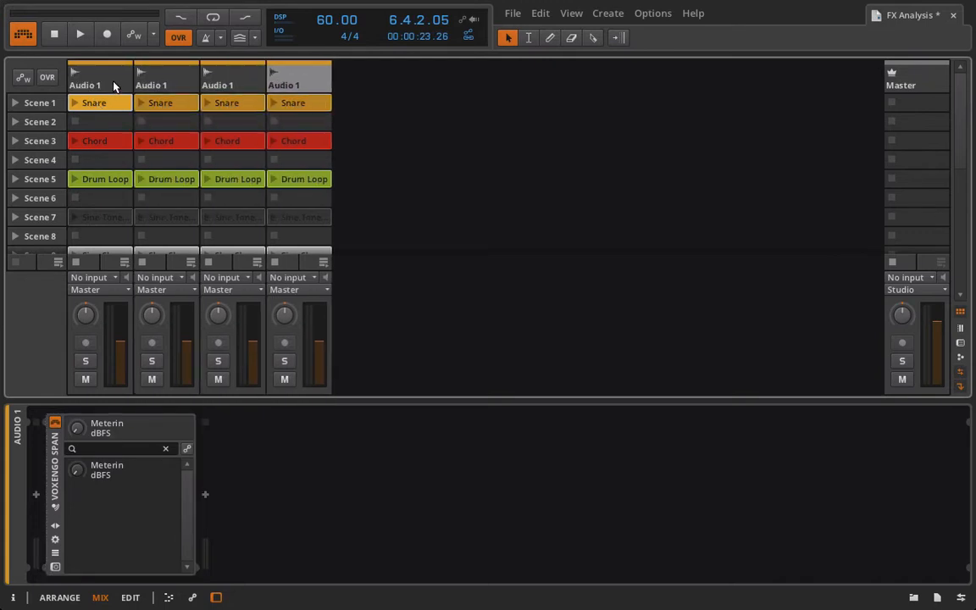
Step: Rename the first audio track as RAW
{"action": "left_click", "coordinate": [114, 85]}
{"action": "double_click", "coordinate": [114, 85]}
{"action": "key", "text": "BackSpace"}
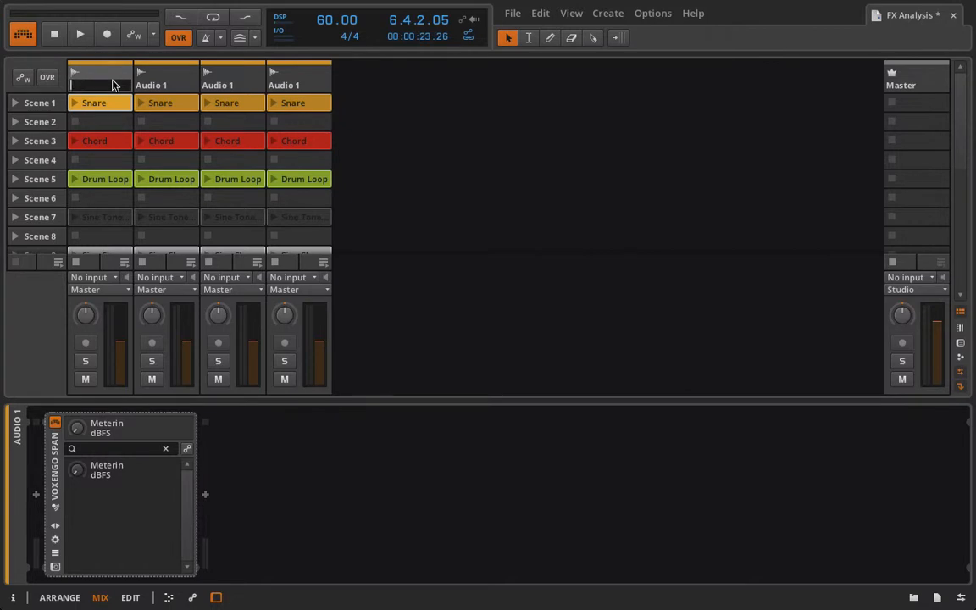
{"action": "type", "text": "RAW"}
{"action": "key", "text": "Return"}
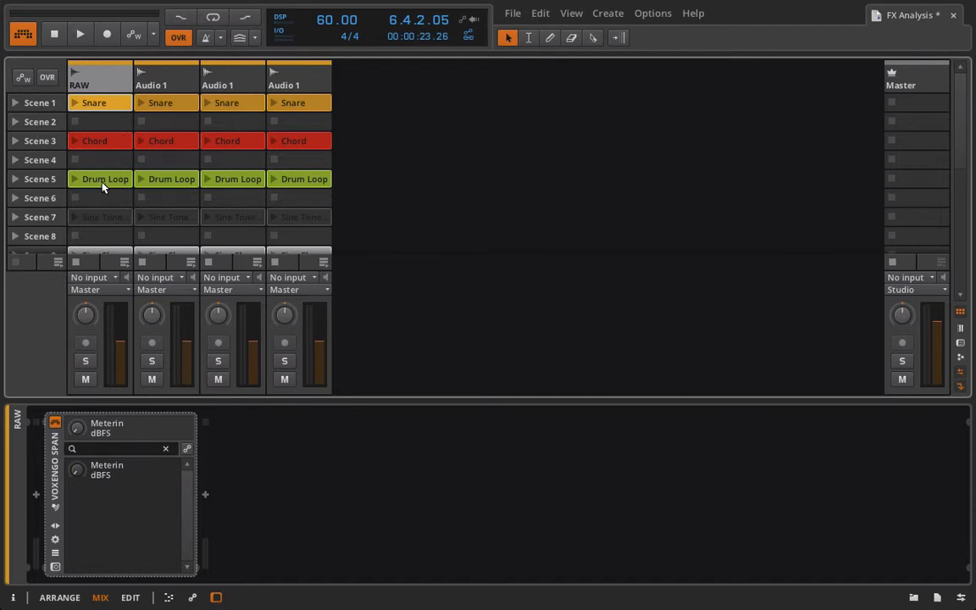
{"action": "left_click", "coordinate": [166, 81]}
{"action": "key", "text": "ctrl+t"}
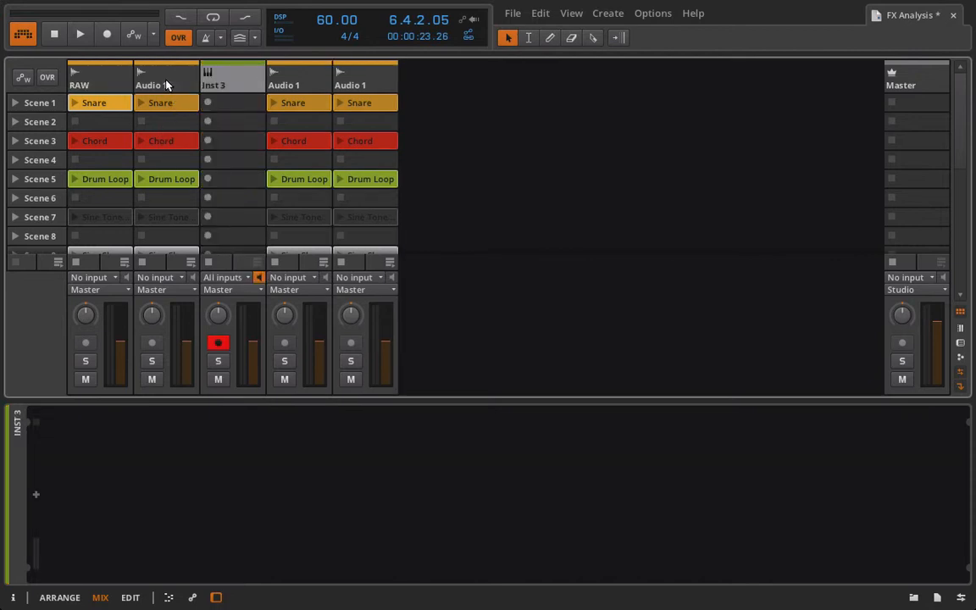
{"action": "key", "text": "ctrl+z"}
Step: Rename the second audio track as Time/Duration
{"action": "double_click", "coordinate": [166, 85]}
{"action": "key", "text": "BackSpace"}
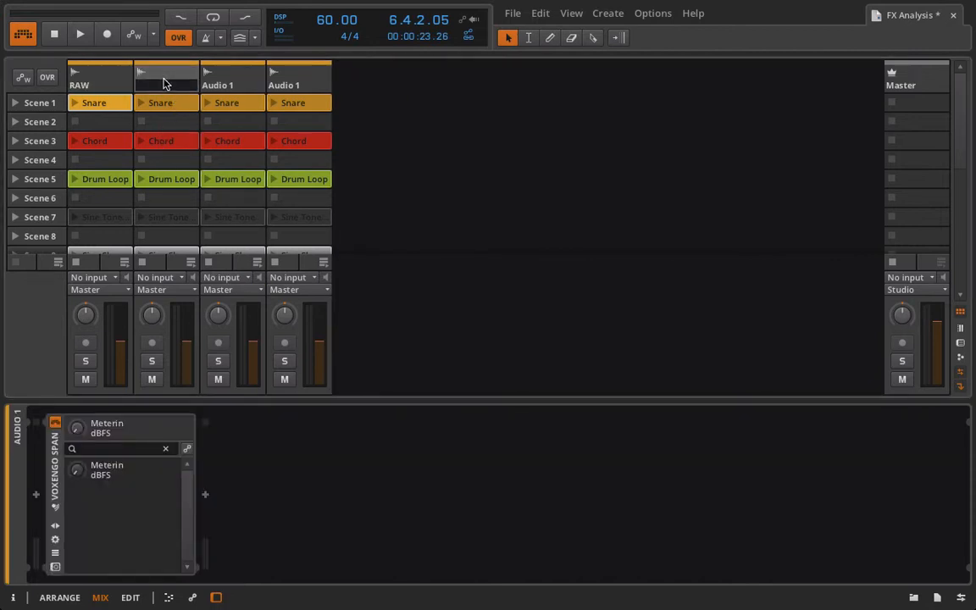
{"action": "type", "text": "Time"}
{"action": "key", "text": "Return"}
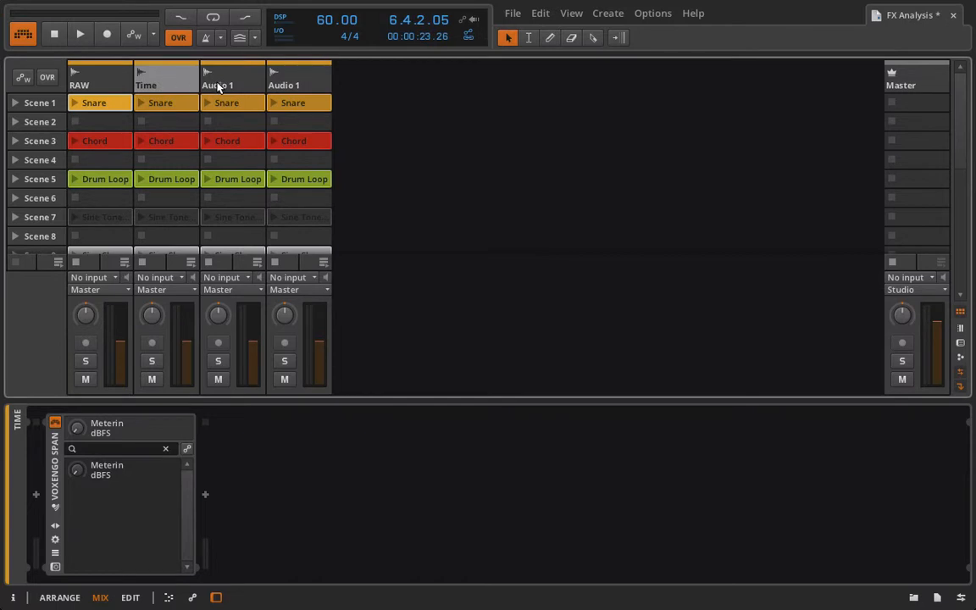
{"action": "double_click", "coordinate": [156, 84]}
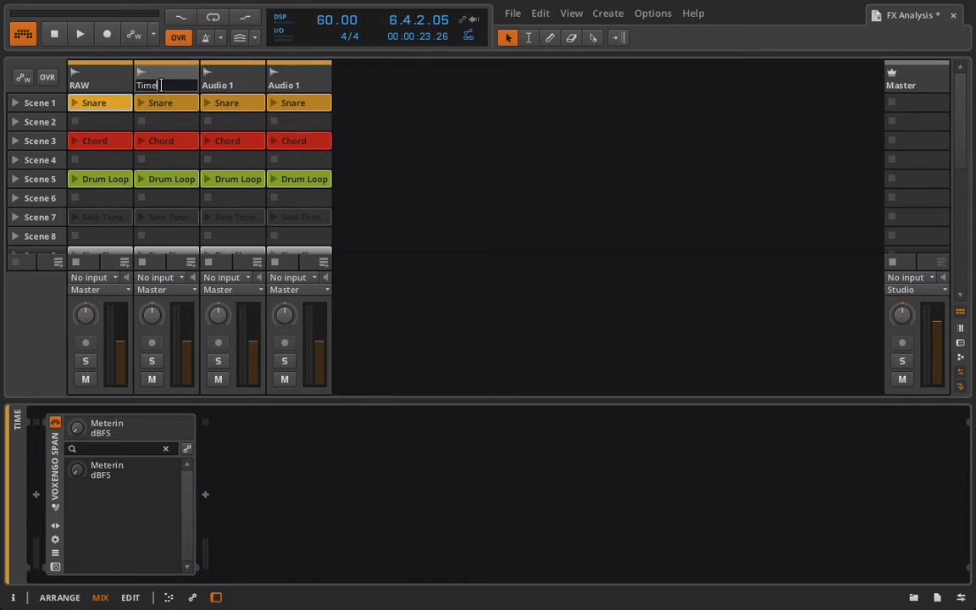
{"action": "type", "text": "/Duration"}
{"action": "key", "text": "Return"}
Step: Rename the third audio track as Amplitude
{"action": "double_click", "coordinate": [243, 83]}
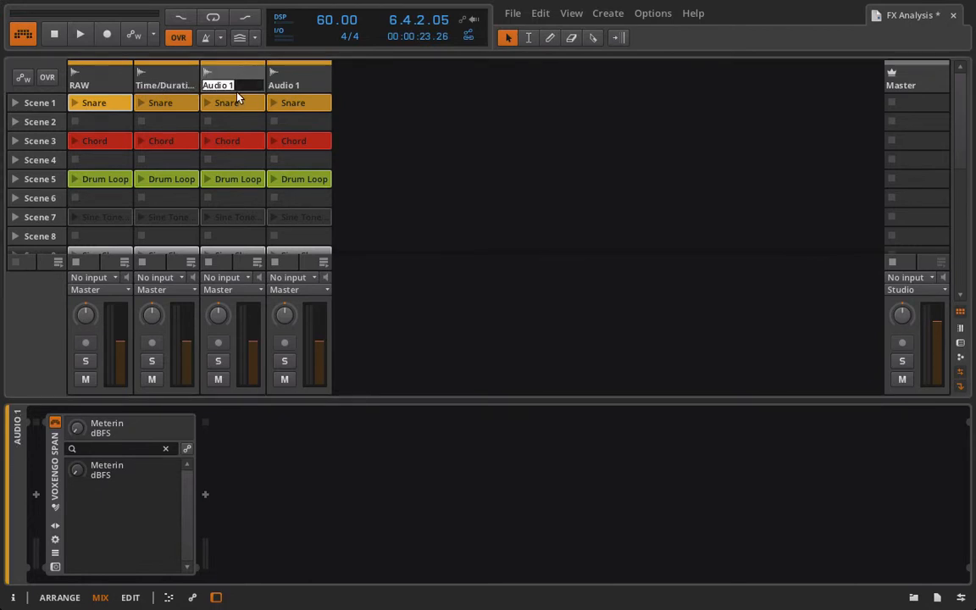
{"action": "key", "text": "BackSpace"}
{"action": "type", "text": "Amplitude"}
{"action": "key", "text": "Return"}
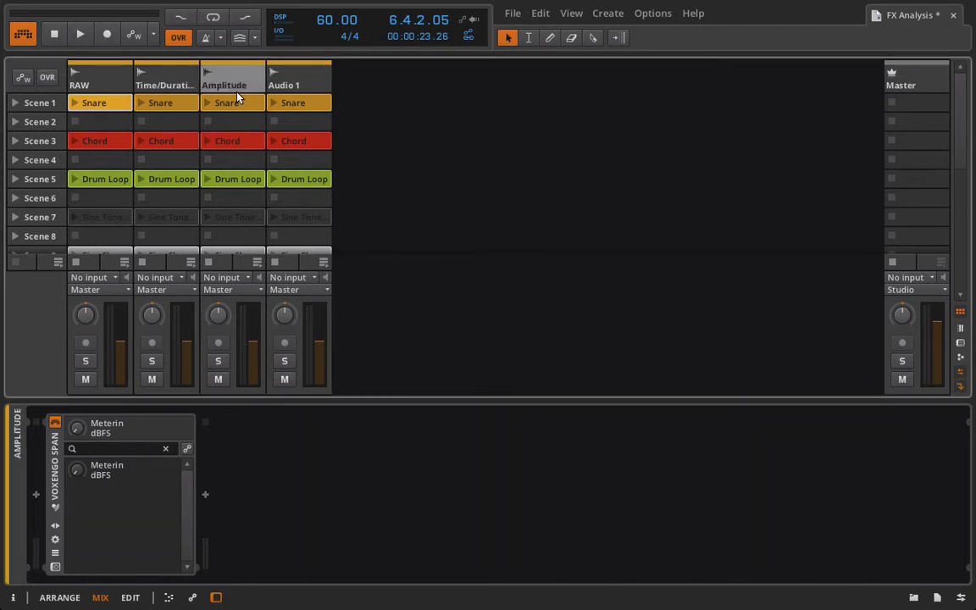
Step: Rename the fourth audio track as Frequency
{"action": "double_click", "coordinate": [279, 83]}
{"action": "key", "text": "BackSpace"}
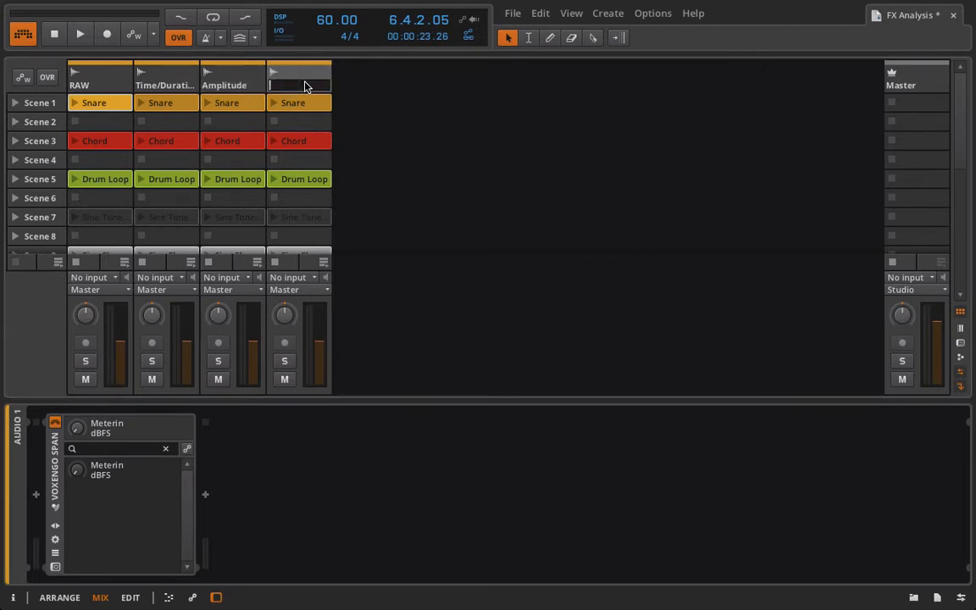
{"action": "type", "text": "Frequency"}
{"action": "key", "text": "Return"}
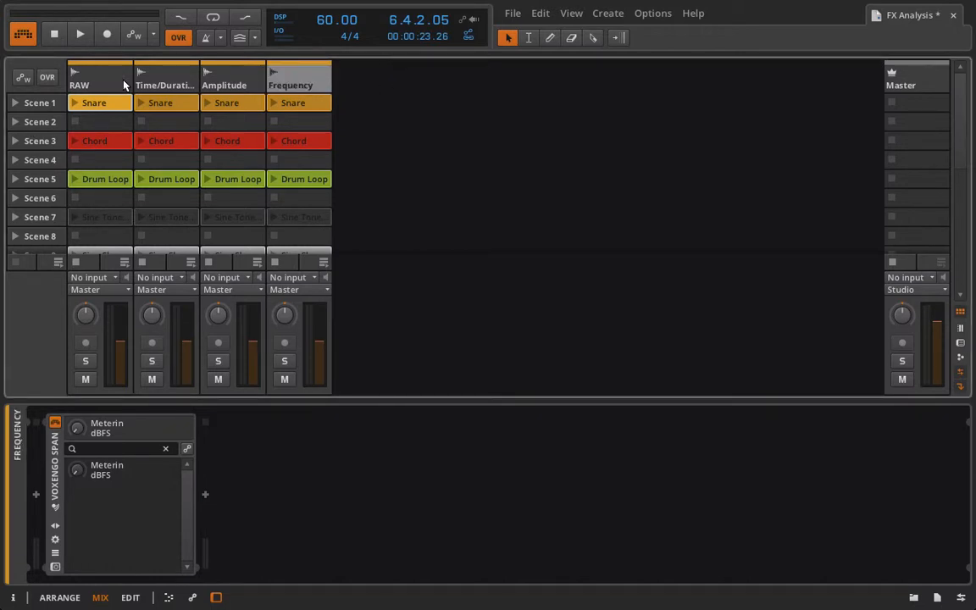
Step: Color the Time/Duration track red, the Amplitude track purple and the Frequency track blue
{"action": "right_click", "coordinate": [169, 80]}
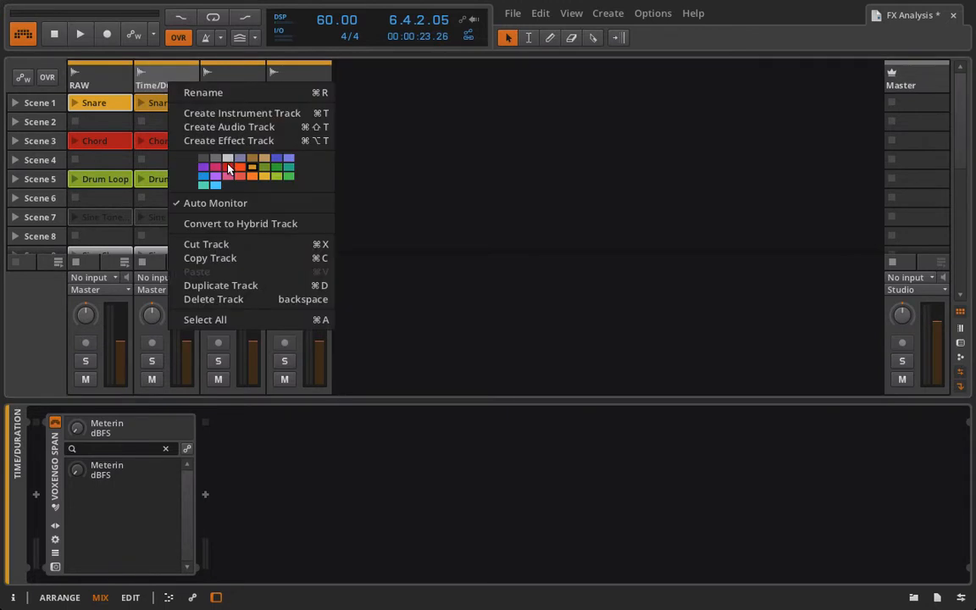
{"action": "left_click", "coordinate": [226, 167]}
{"action": "right_click", "coordinate": [235, 81]}
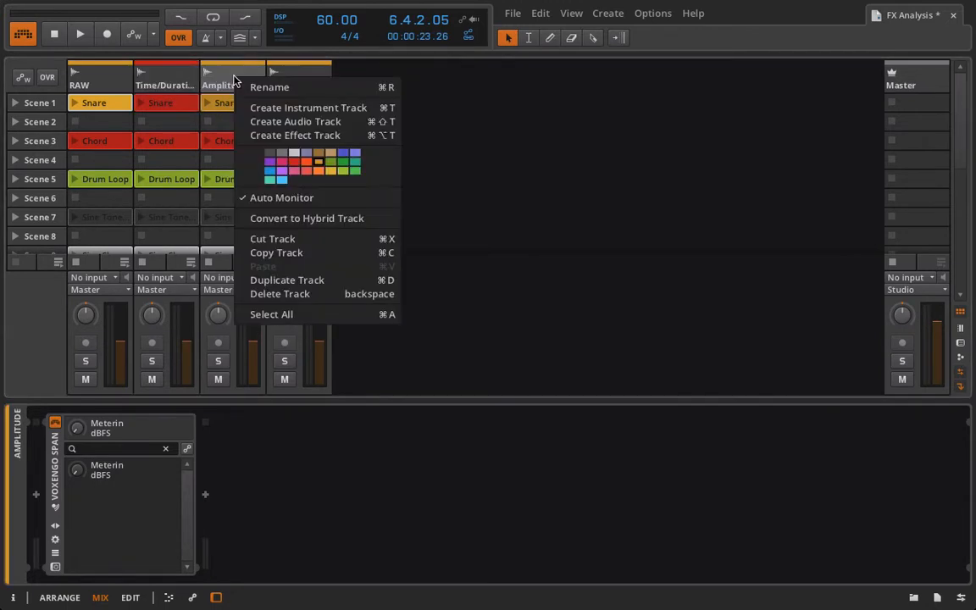
{"action": "left_click", "coordinate": [283, 172]}
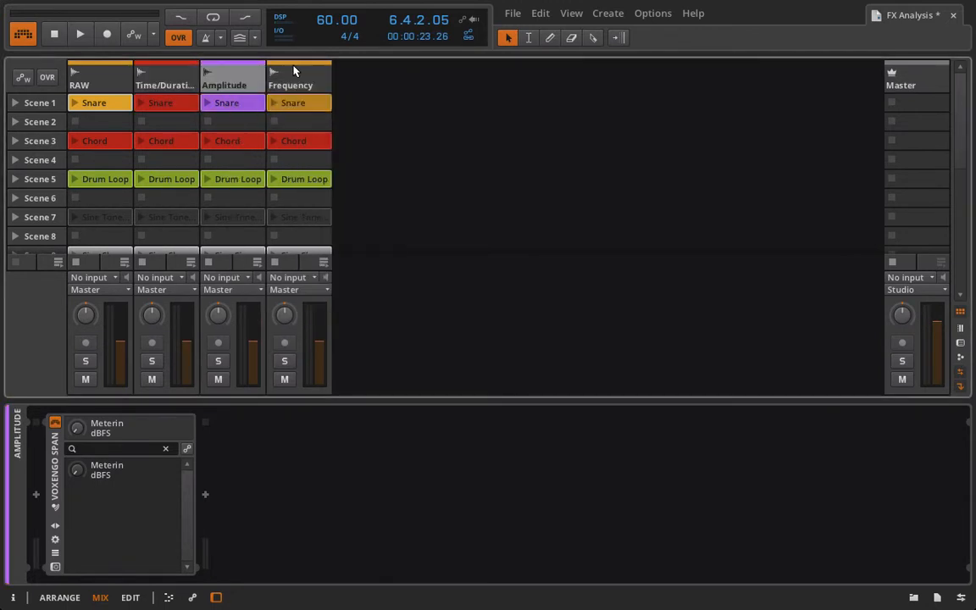
{"action": "right_click", "coordinate": [292, 78]}
{"action": "left_click", "coordinate": [326, 172]}
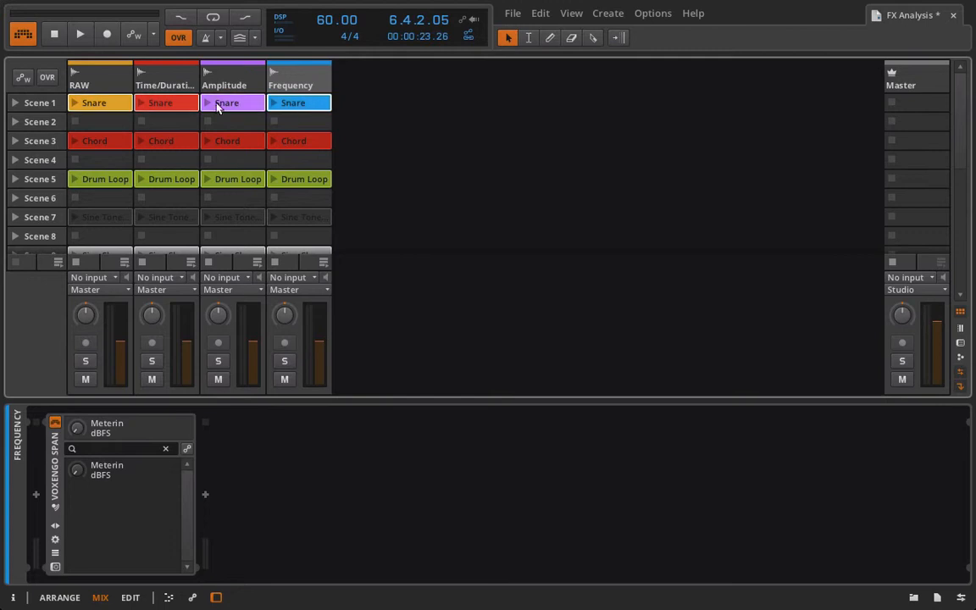
Step: Give the Snare clips in Scene 1 of all four tracks the same yellow color
{"action": "right_click", "coordinate": [100, 103]}
{"action": "left_click", "coordinate": [178, 130]}
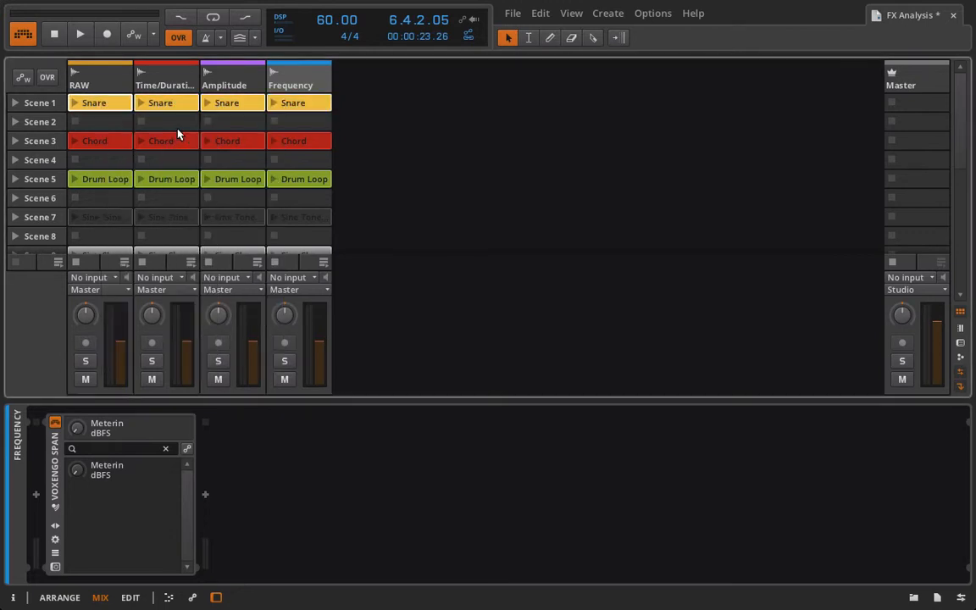
{"action": "left_click", "coordinate": [315, 105]}
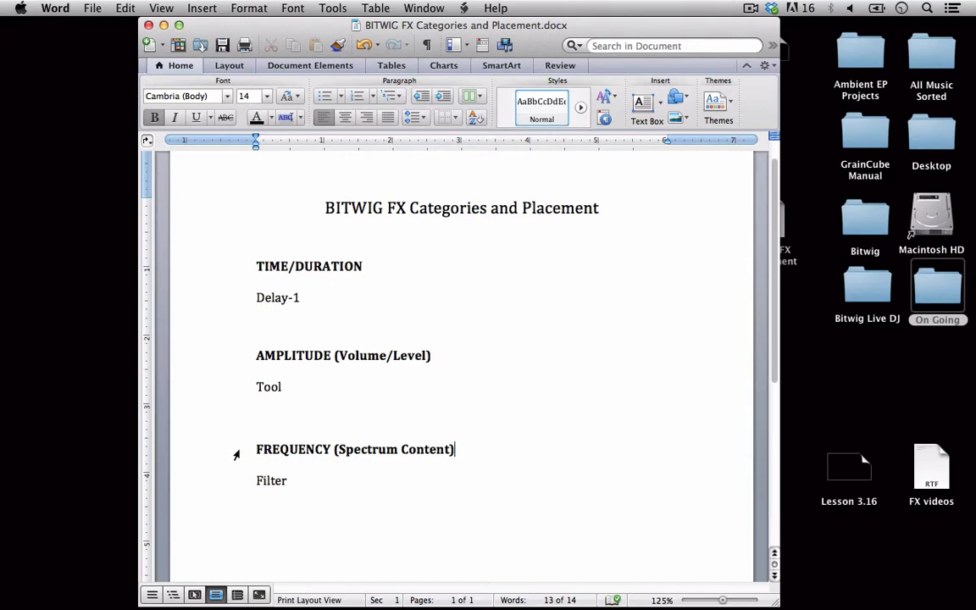
Step: Switch from the Word document back to the FX Analysis project in Bitwig Studio
{"action": "key", "text": "ctrl+Left"}
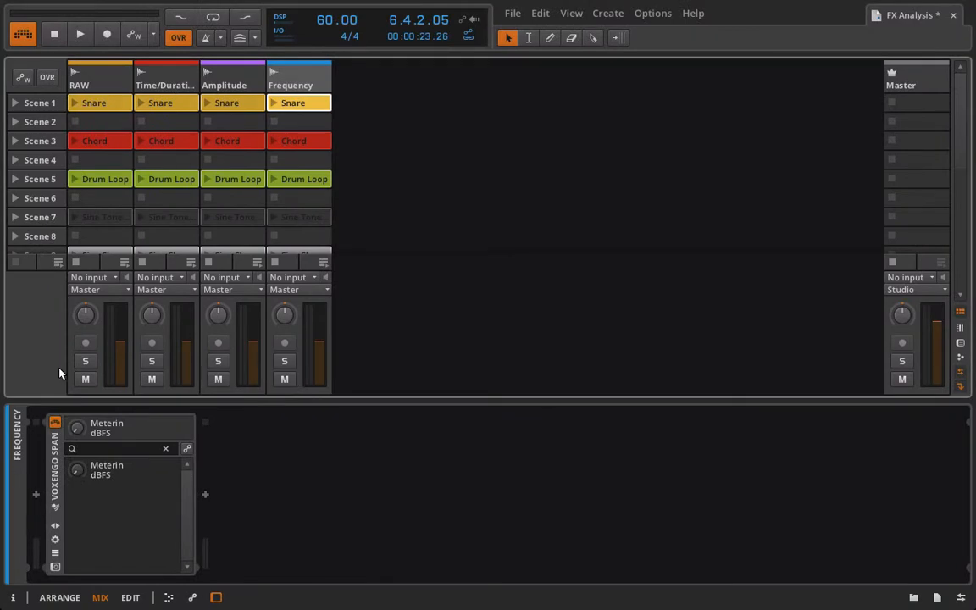
Step: Check the Word list of FX categories, and insert a Delay-1 before the SPAN analyzer on the Time/Duration track
{"action": "left_click", "coordinate": [161, 85]}
{"action": "key", "text": "ctrl+Right"}
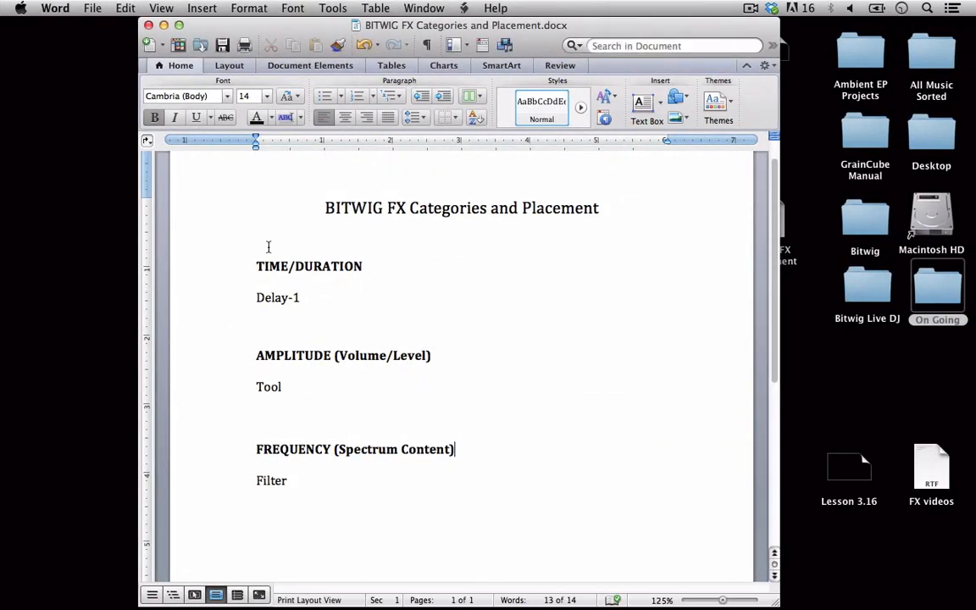
{"action": "key", "text": "ctrl+Left"}
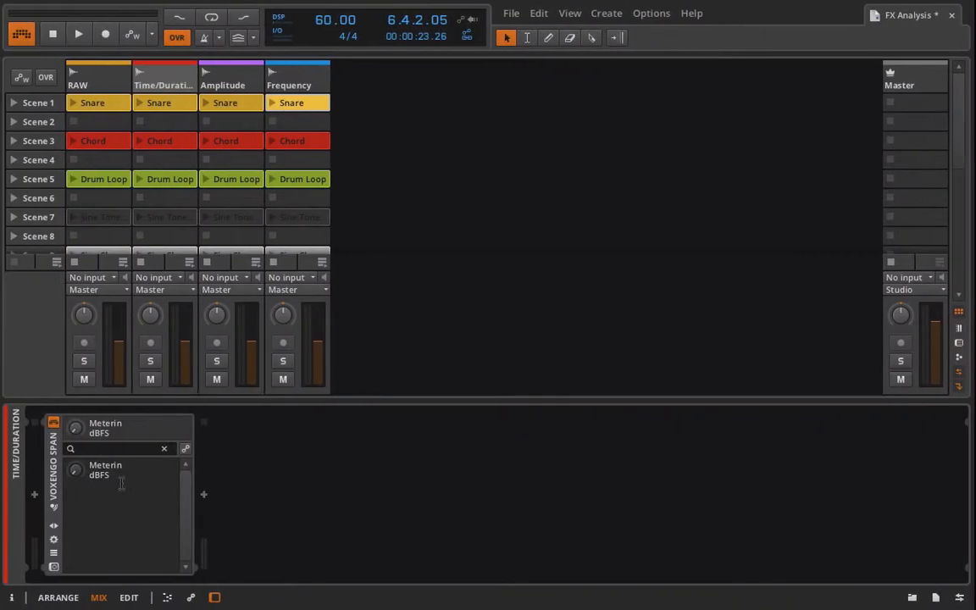
{"action": "left_click", "coordinate": [36, 496]}
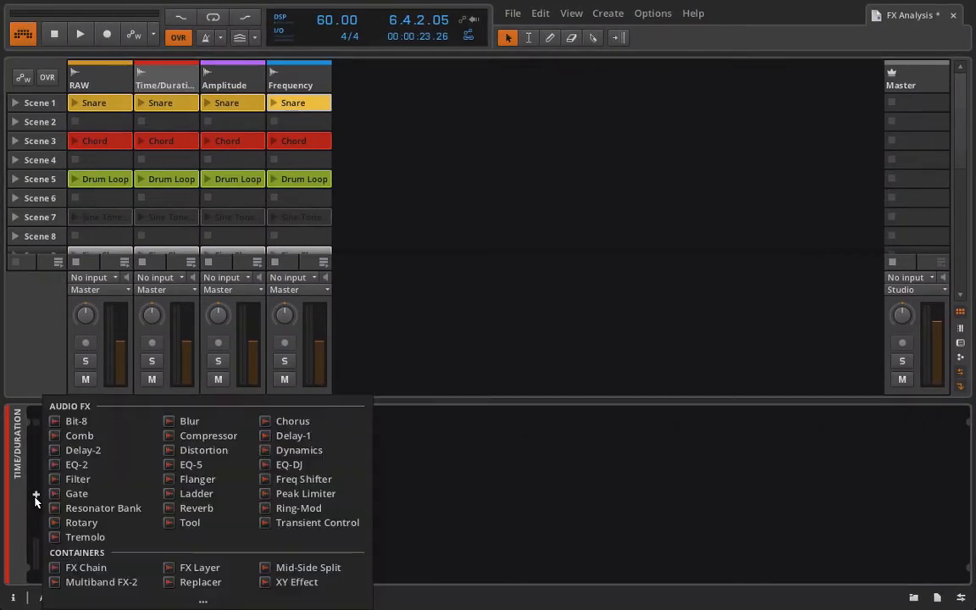
{"action": "left_click", "coordinate": [286, 436]}
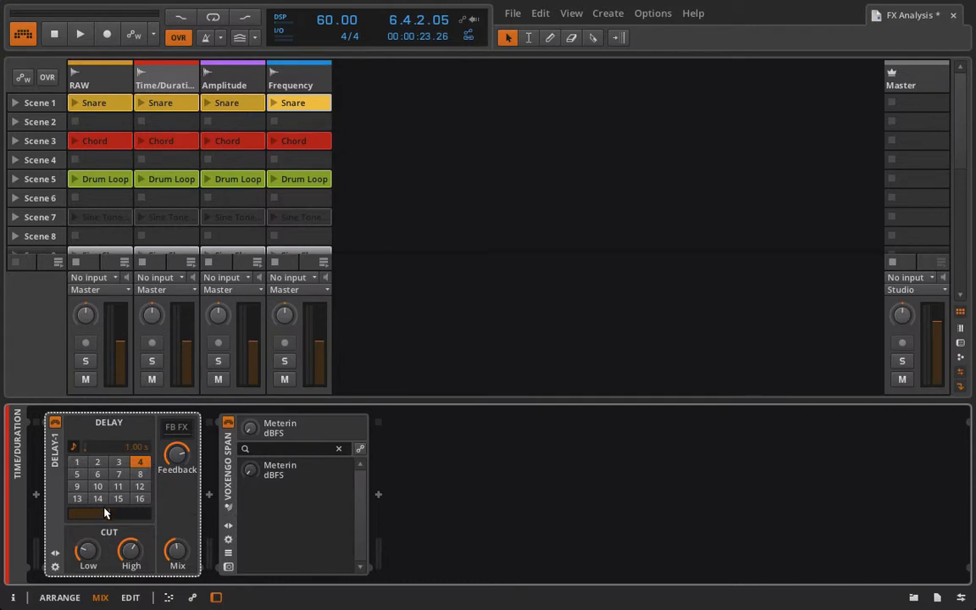
Step: Try Delay-1 at 1 and 2 sixteenth-note steps and toggle its timing between steps and manual time
{"action": "left_click", "coordinate": [76, 461]}
{"action": "left_click", "coordinate": [98, 463]}
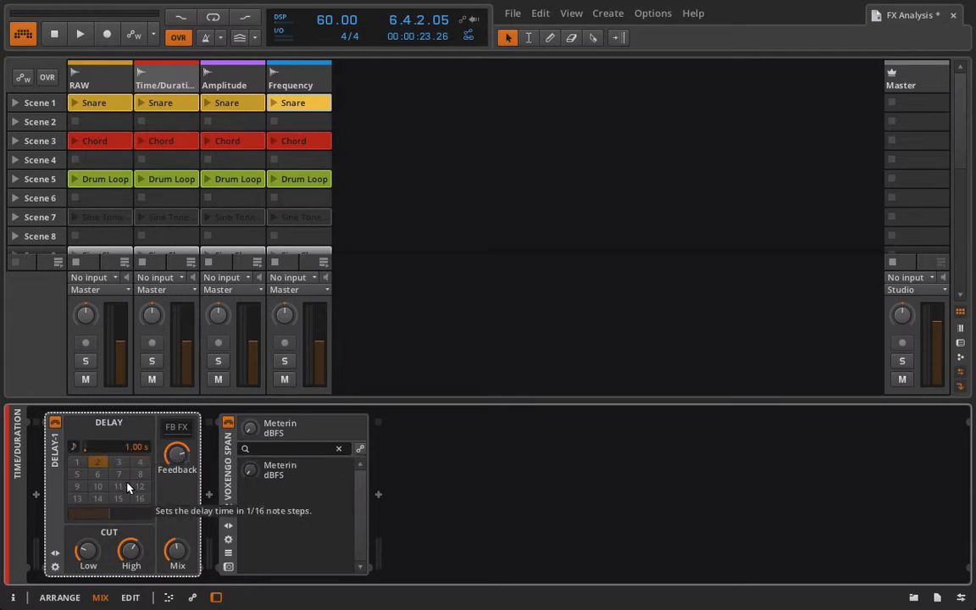
{"action": "left_click", "coordinate": [73, 449]}
{"action": "left_click", "coordinate": [74, 449]}
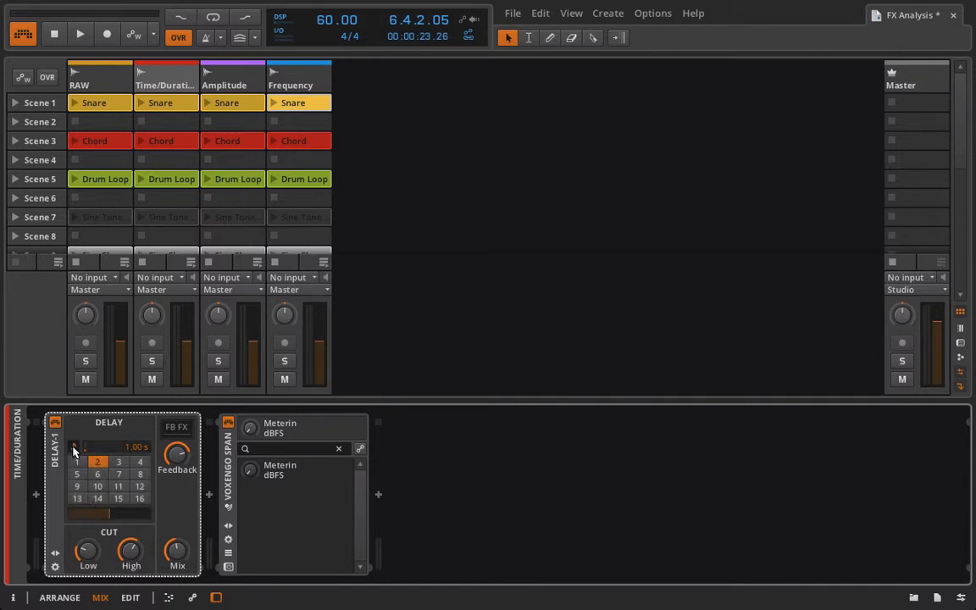
{"action": "left_click", "coordinate": [74, 449]}
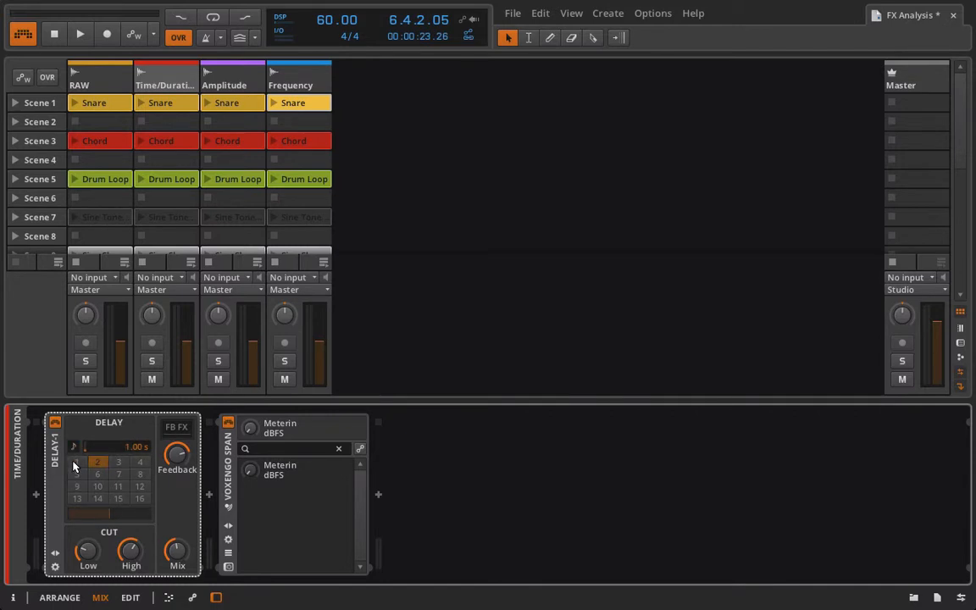
Step: Select 8 steps on Delay-1 and switch it to manual timing with a delay of 10.0 ms
{"action": "left_click", "coordinate": [119, 474]}
{"action": "left_click", "coordinate": [73, 450]}
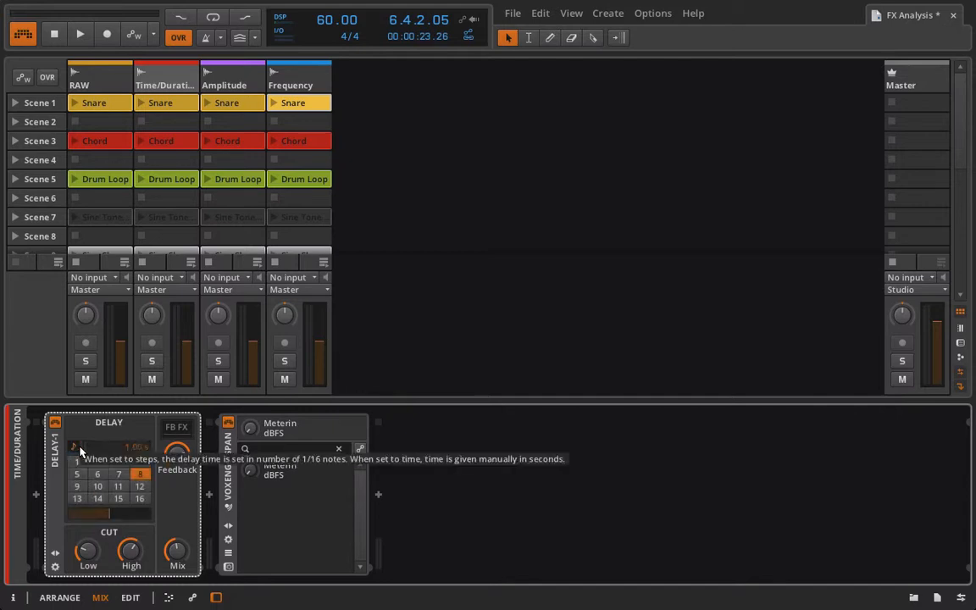
{"action": "left_click", "coordinate": [73, 449]}
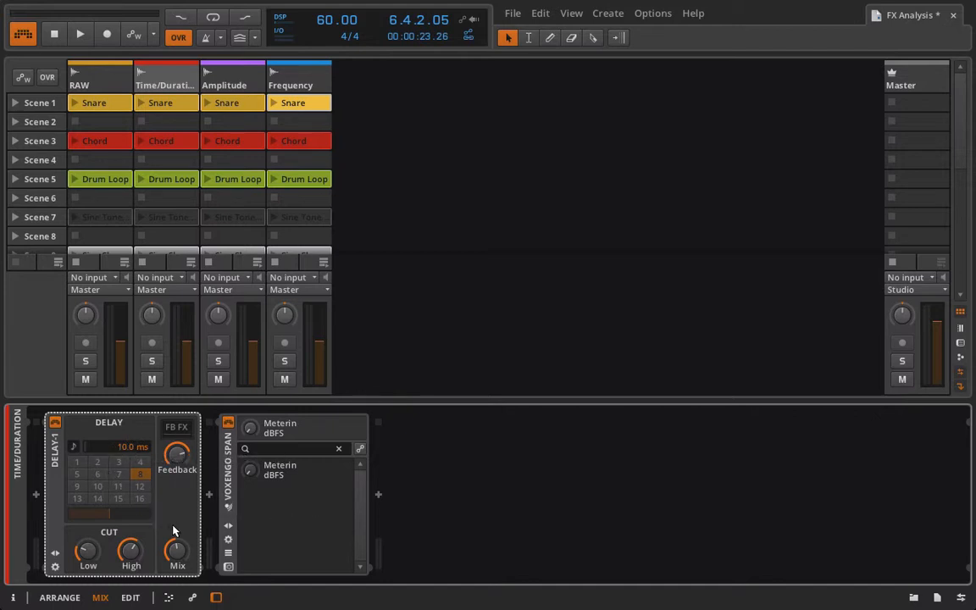
Step: Turn Delay-1's Feedback and Low cut to minimum, its High cut to maximum and its Mix to the middle
{"action": "left_click_drag", "start_coordinate": [177, 453], "coordinate": [178, 479]}
{"action": "left_click_drag", "start_coordinate": [176, 559], "coordinate": [177, 560]}
{"action": "left_click_drag", "start_coordinate": [91, 555], "coordinate": [91, 567]}
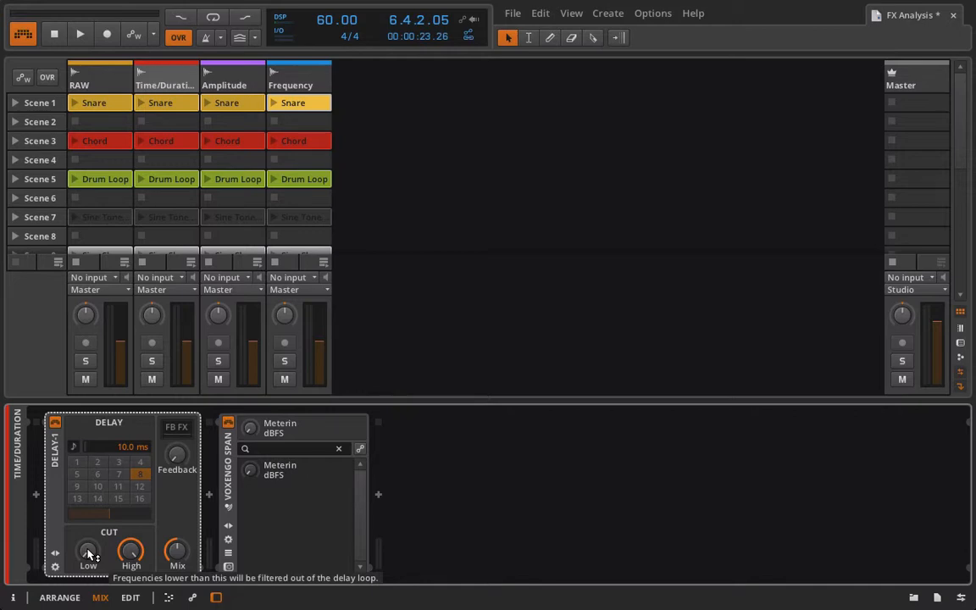
Step: Open the Time/Duration track's SPAN analyzer beside the track controls and set Delay-1 to 4 sixteenth-note steps
{"action": "left_click", "coordinate": [228, 506]}
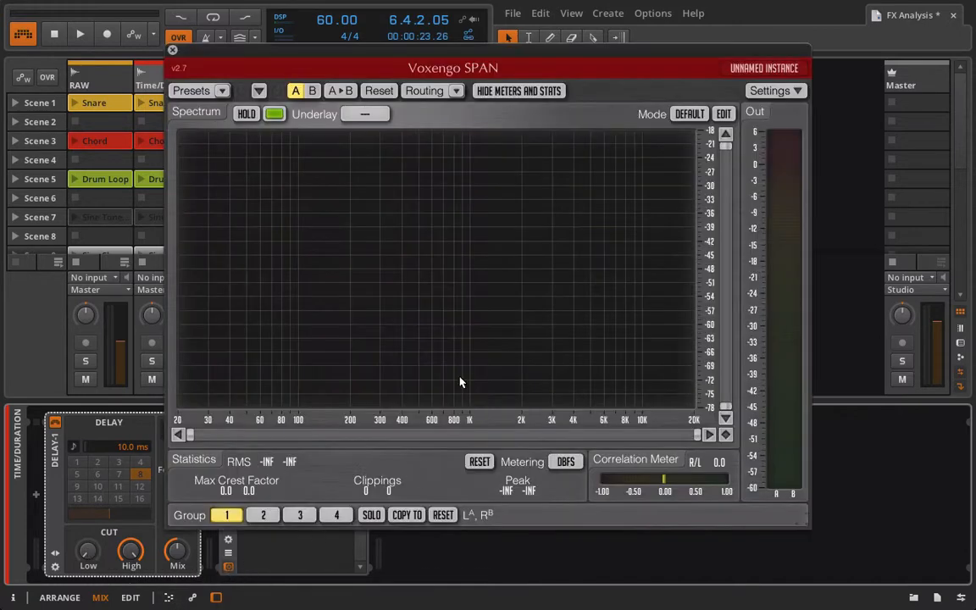
{"action": "left_click_drag", "start_coordinate": [366, 48], "coordinate": [549, 62]}
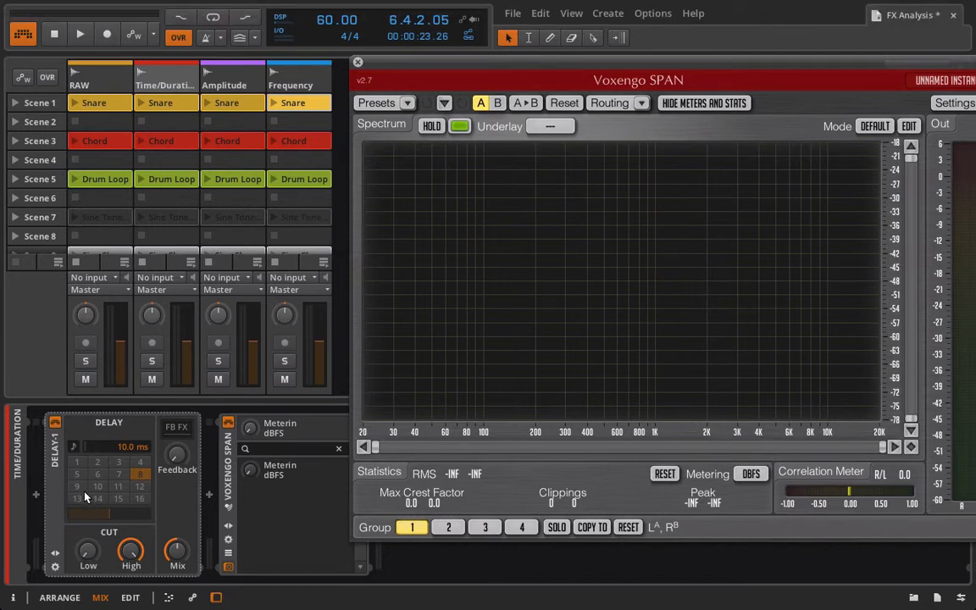
{"action": "left_click", "coordinate": [74, 449]}
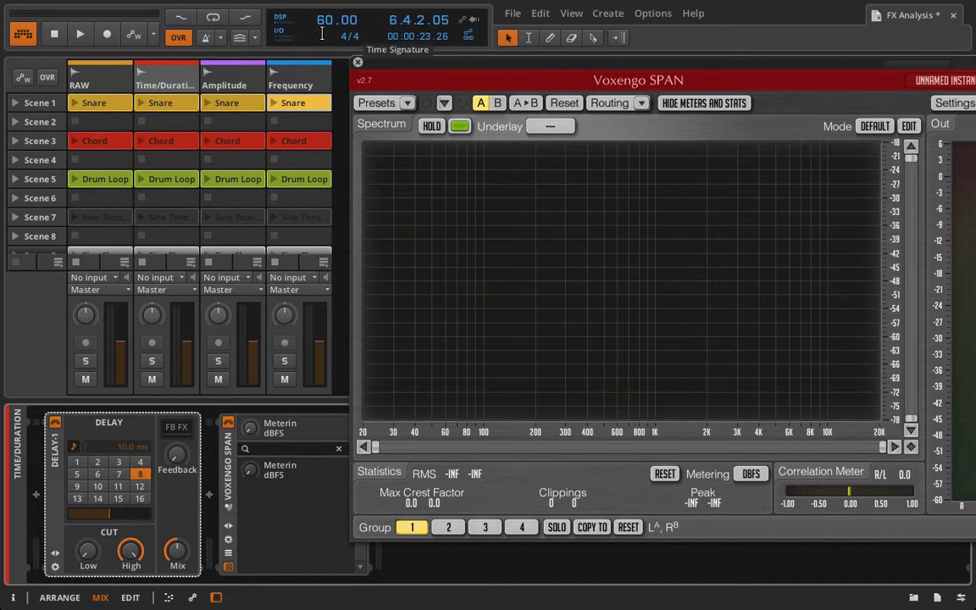
{"action": "left_click", "coordinate": [140, 463]}
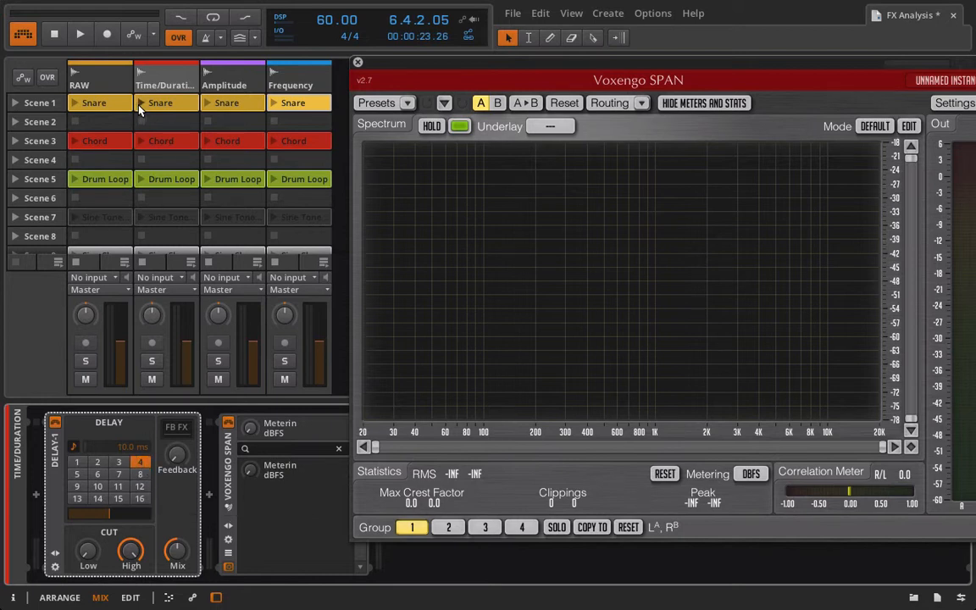
Step: Close the SPAN window and show the inspector together with the Time/Duration track's devices
{"action": "left_click", "coordinate": [162, 105]}
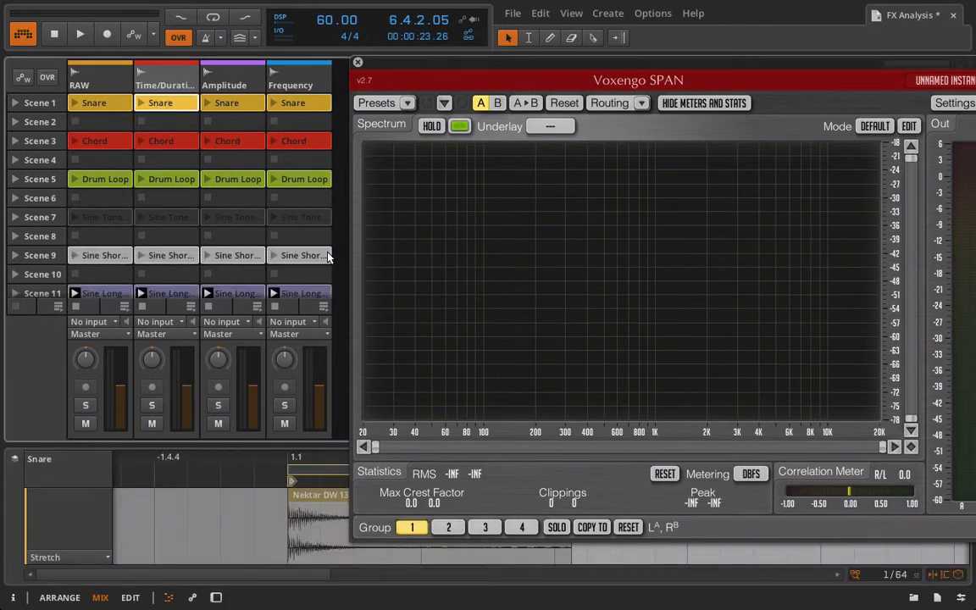
{"action": "left_click", "coordinate": [359, 63]}
{"action": "left_click", "coordinate": [13, 597]}
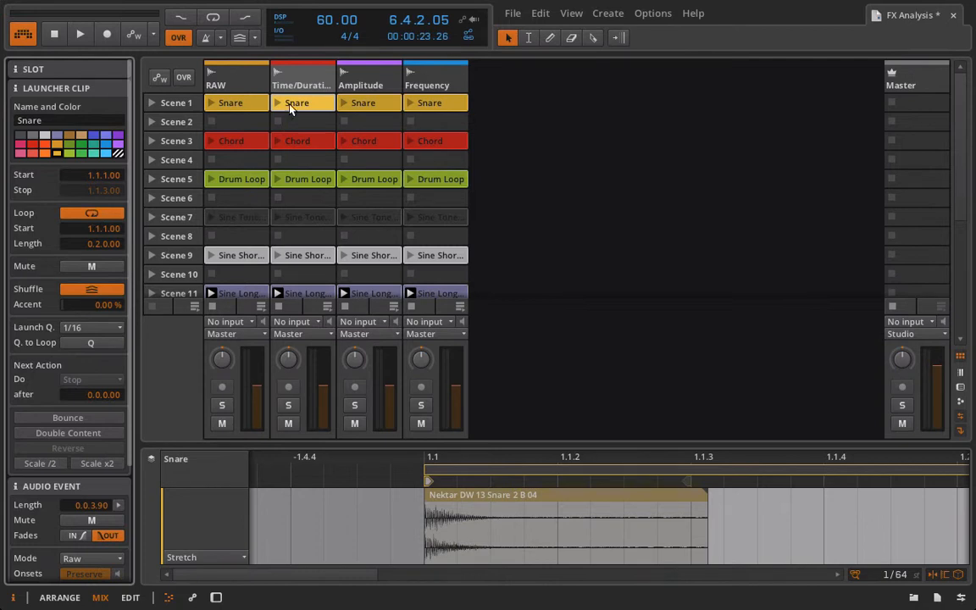
{"action": "left_click", "coordinate": [279, 72]}
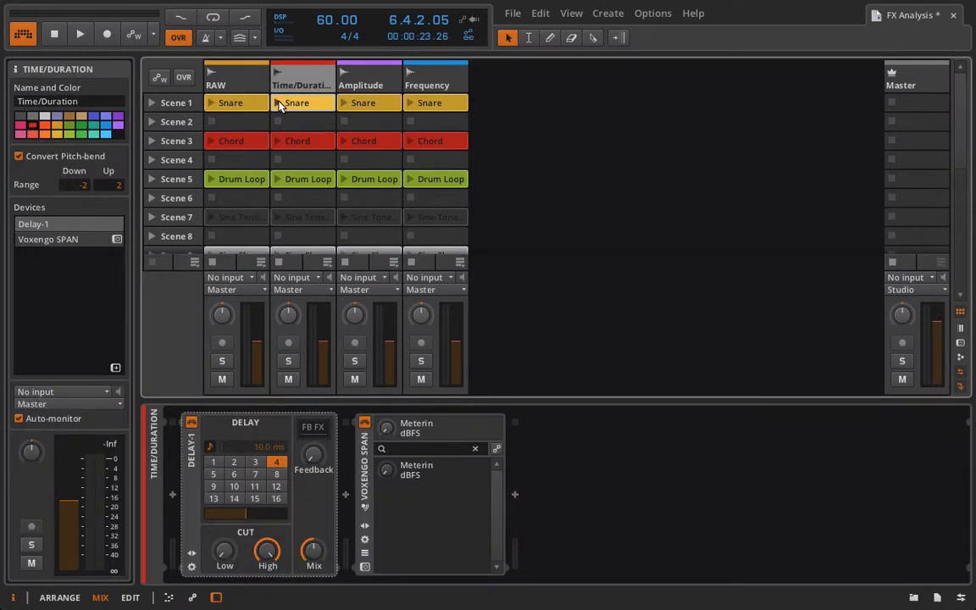
Step: Launch the Time/Duration track's Snare clip and stop the Sine Long clips on the other three tracks
{"action": "left_click", "coordinate": [279, 103]}
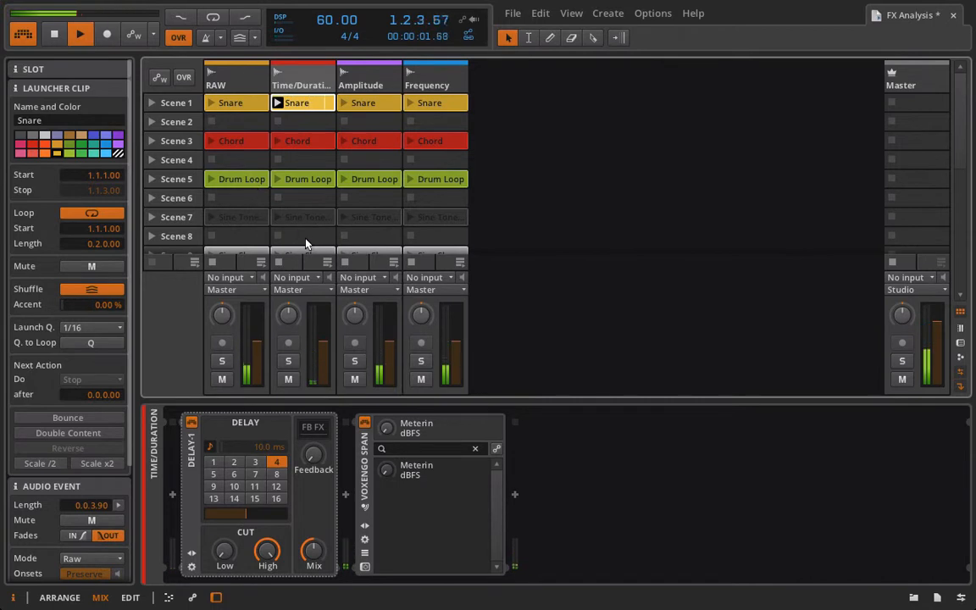
{"action": "scroll", "coordinate": [320, 174], "scroll_direction": "down", "scroll_amount": 3}
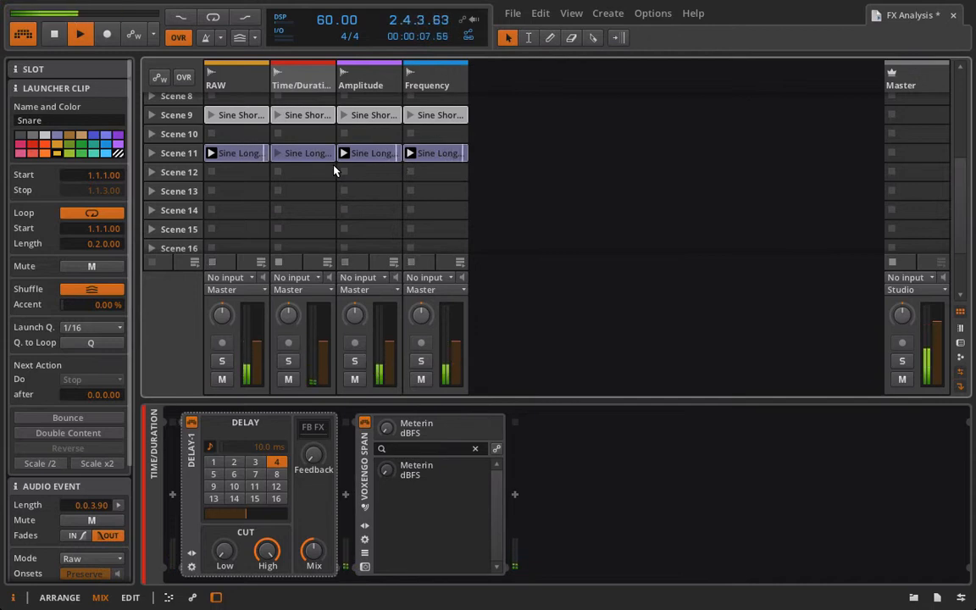
{"action": "scroll", "coordinate": [333, 171], "scroll_direction": "up", "scroll_amount": 3}
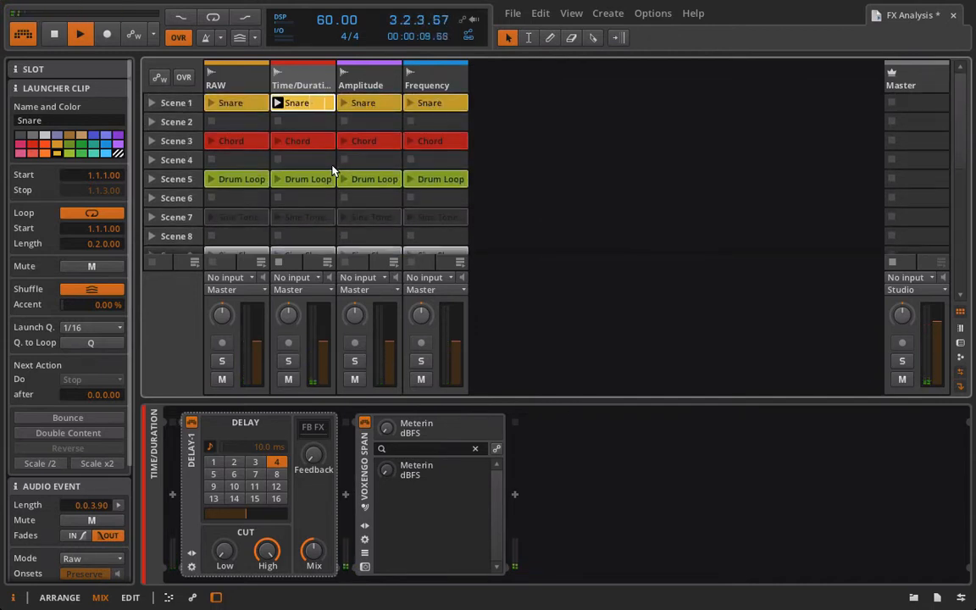
Step: Open SPAN during playback, vary Delay-1's Mix and set it to 50
{"action": "left_click_drag", "start_coordinate": [312, 548], "coordinate": [313, 564]}
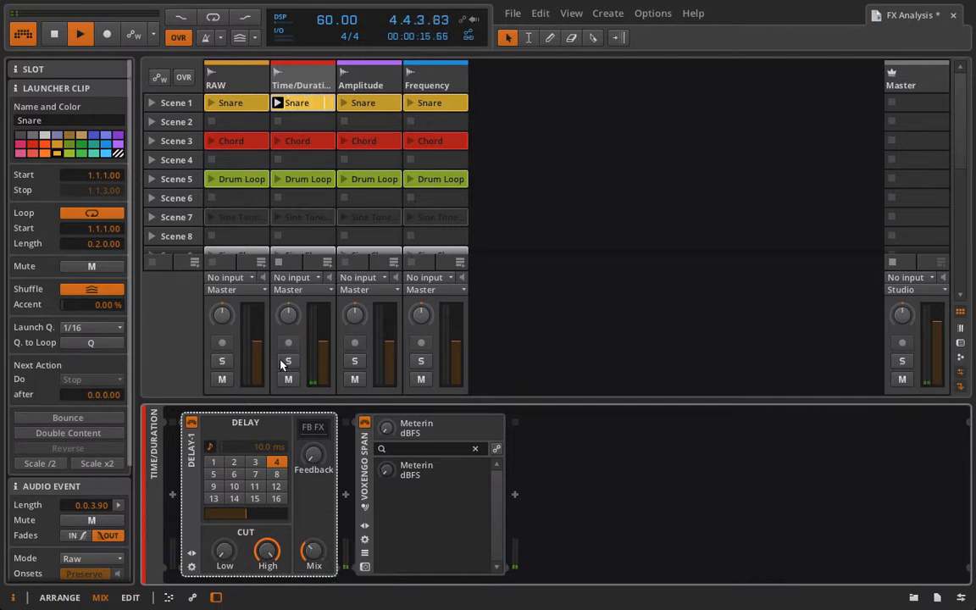
{"action": "left_click", "coordinate": [364, 422]}
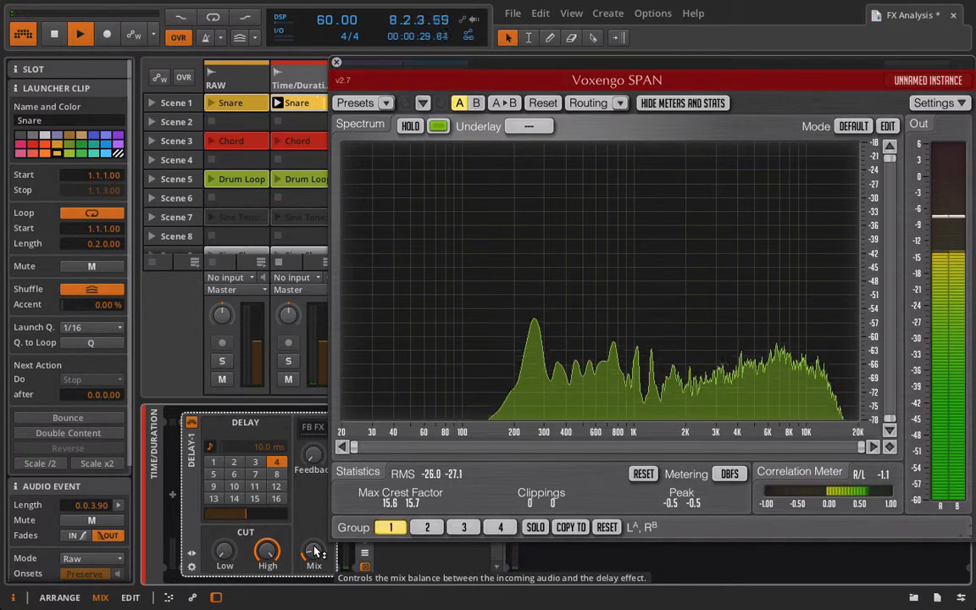
{"action": "mouse_move", "coordinate": [317, 552]}
{"action": "left_mouse_down"}
{"action": "mouse_move", "coordinate": [317, 569]}
{"action": "mouse_move", "coordinate": [317, 538]}
{"action": "mouse_move", "coordinate": [315, 551]}
{"action": "left_mouse_up"}
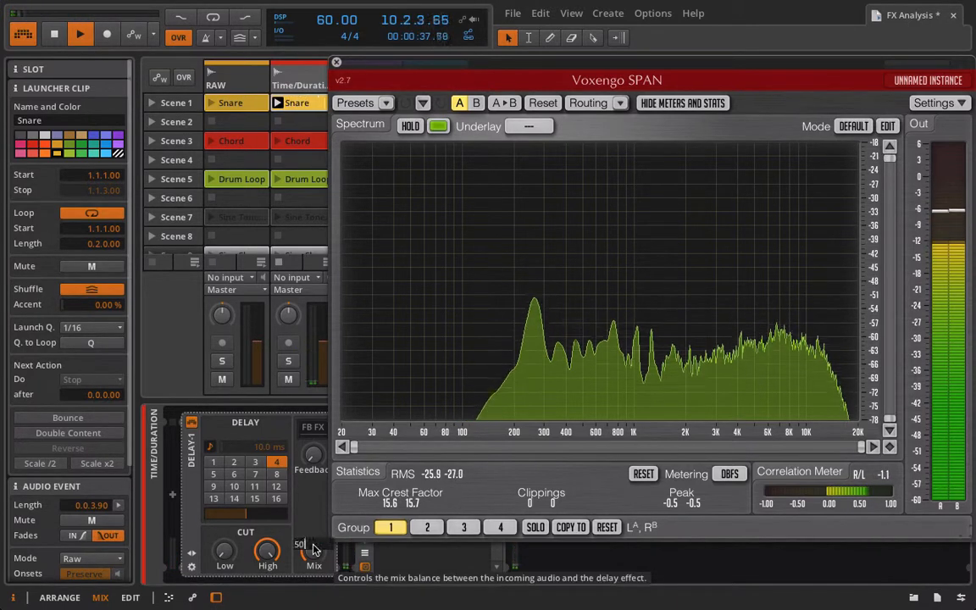
Step: Compare the Snare's spectrum in SPAN with Delay-1 at 3, 2, 1 and again 2 sixteenth-note steps
{"action": "left_click", "coordinate": [253, 462]}
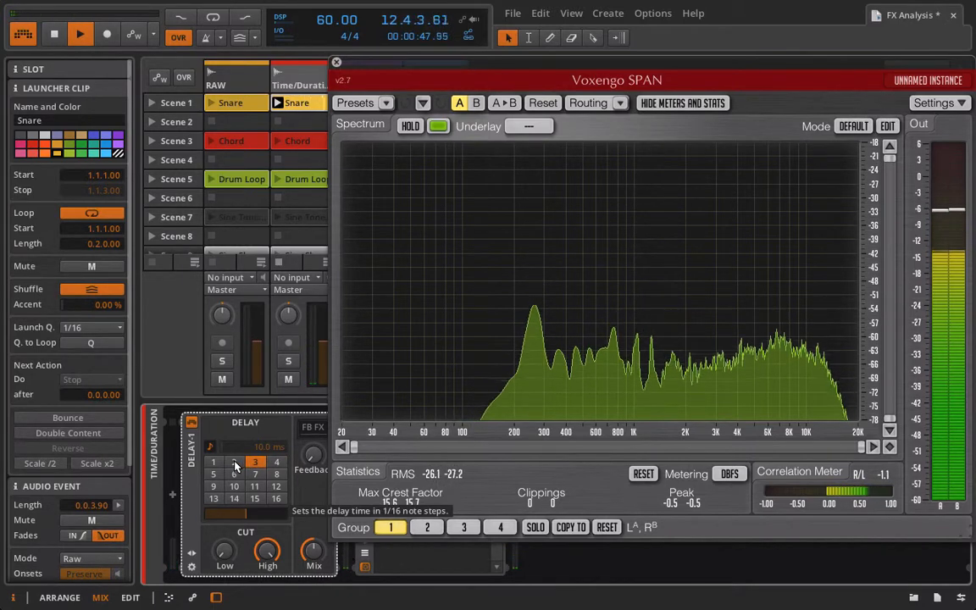
{"action": "left_click", "coordinate": [234, 464]}
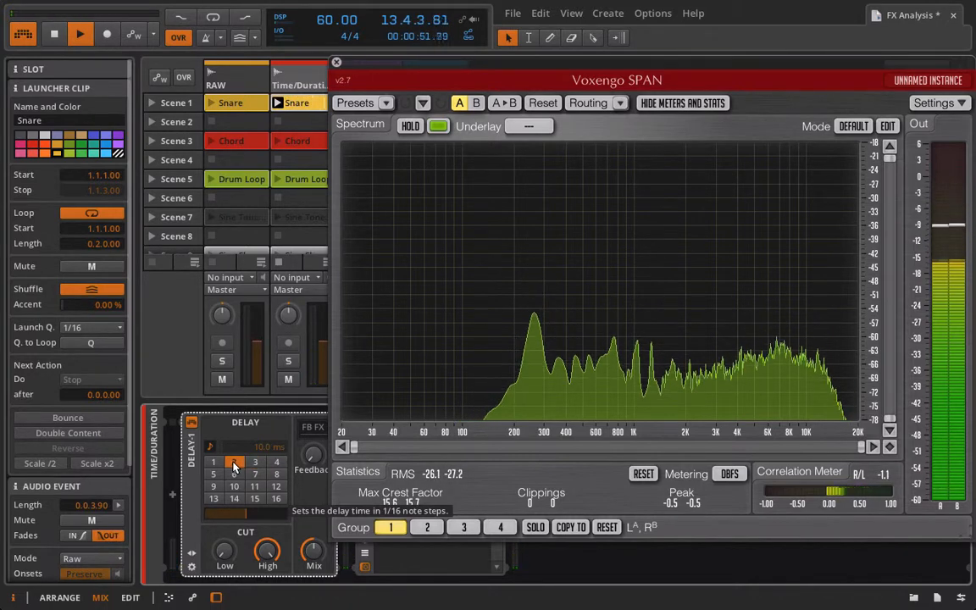
{"action": "left_click", "coordinate": [214, 463]}
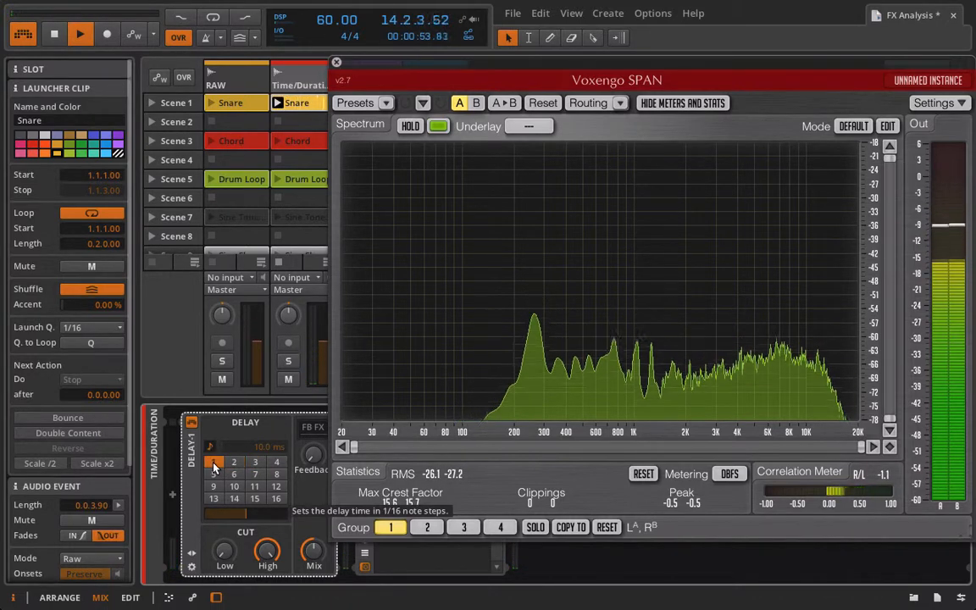
{"action": "left_click", "coordinate": [232, 464]}
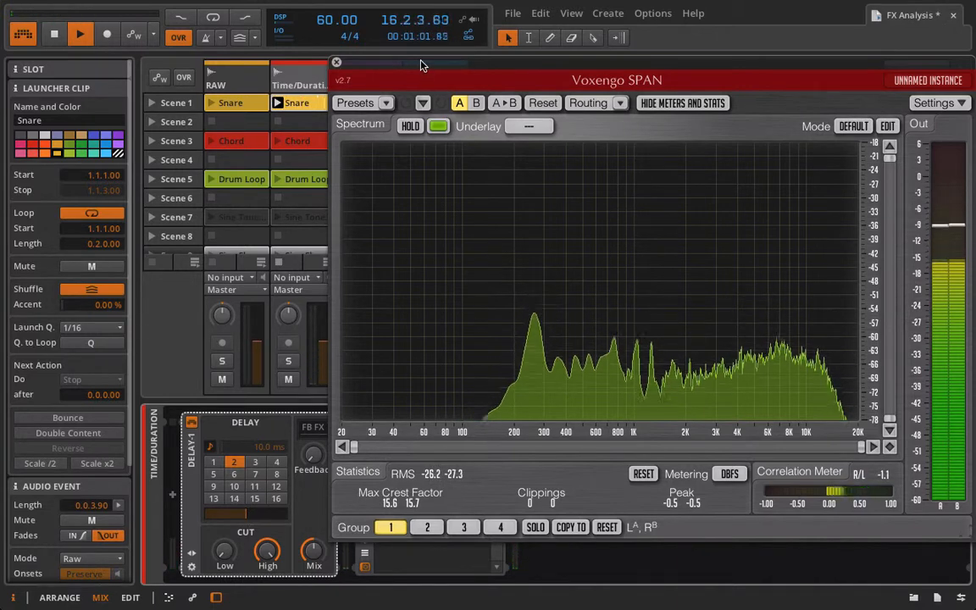
Step: Set Delay-1 to 1 sixteenth-note step with the Feedback raised well above halfway, and end the playback and SPAN check
{"action": "left_click_drag", "start_coordinate": [424, 61], "coordinate": [540, 56]}
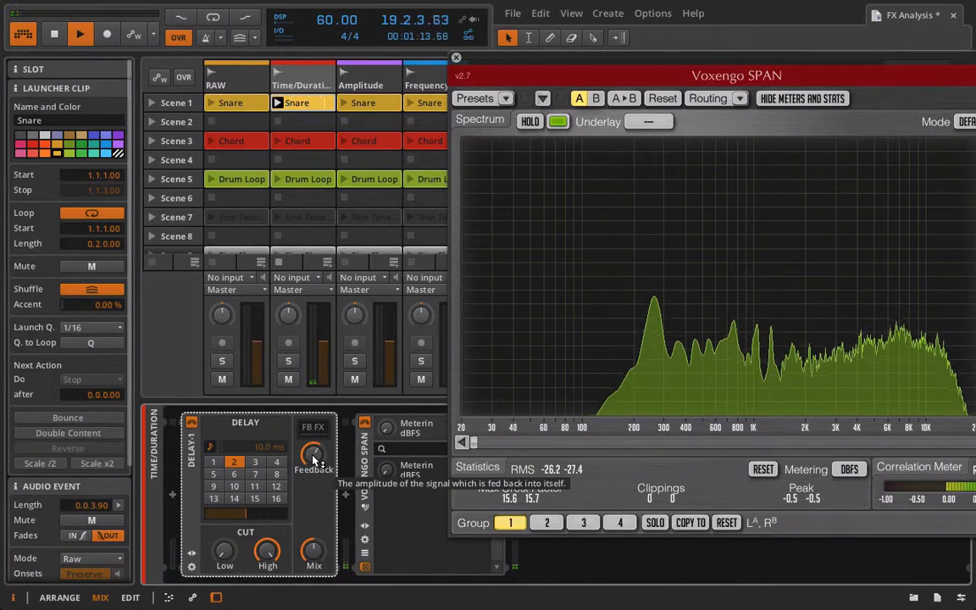
{"action": "left_click", "coordinate": [218, 463]}
{"action": "left_click_drag", "start_coordinate": [314, 456], "coordinate": [314, 446]}
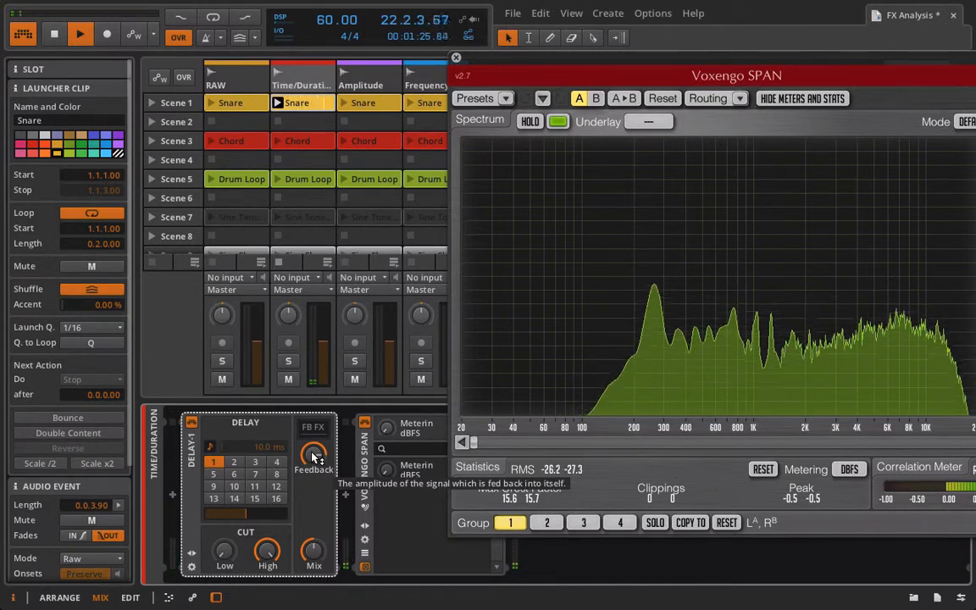
{"action": "key", "text": "space"}
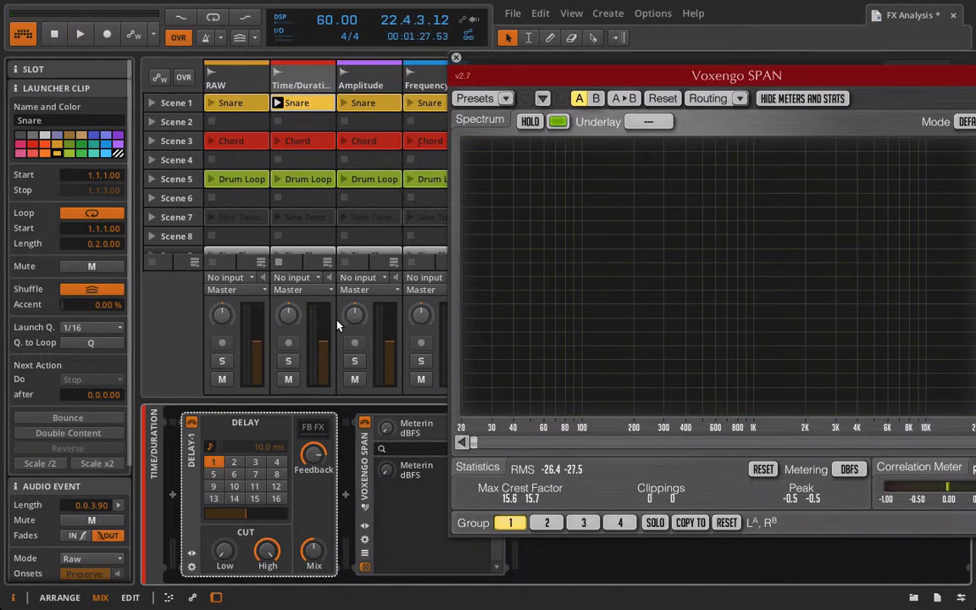
{"action": "left_click", "coordinate": [456, 59]}
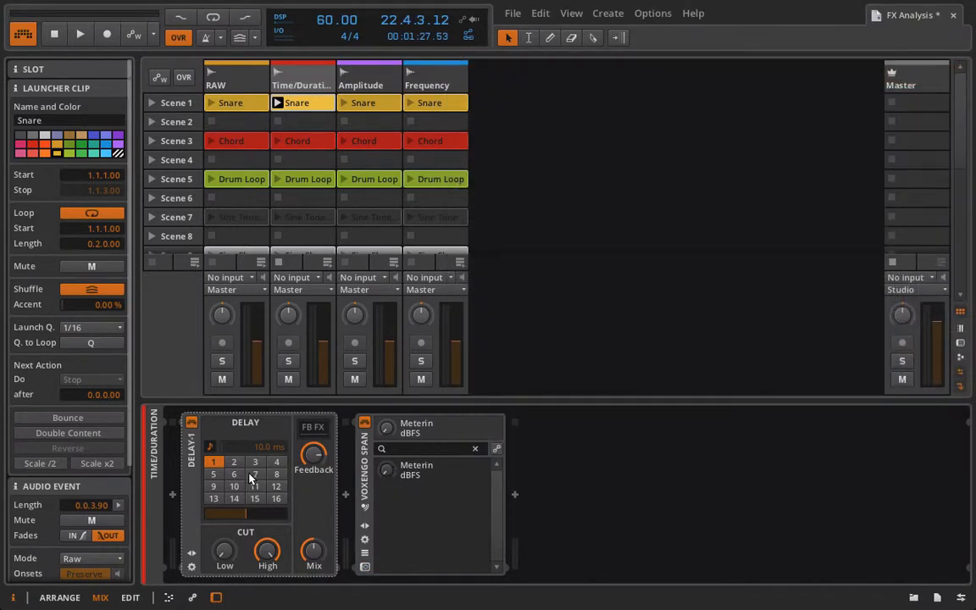
Step: Add an FX Layer at the start of the Time/Duration device chain and move Delay-1 into it
{"action": "left_click", "coordinate": [172, 497]}
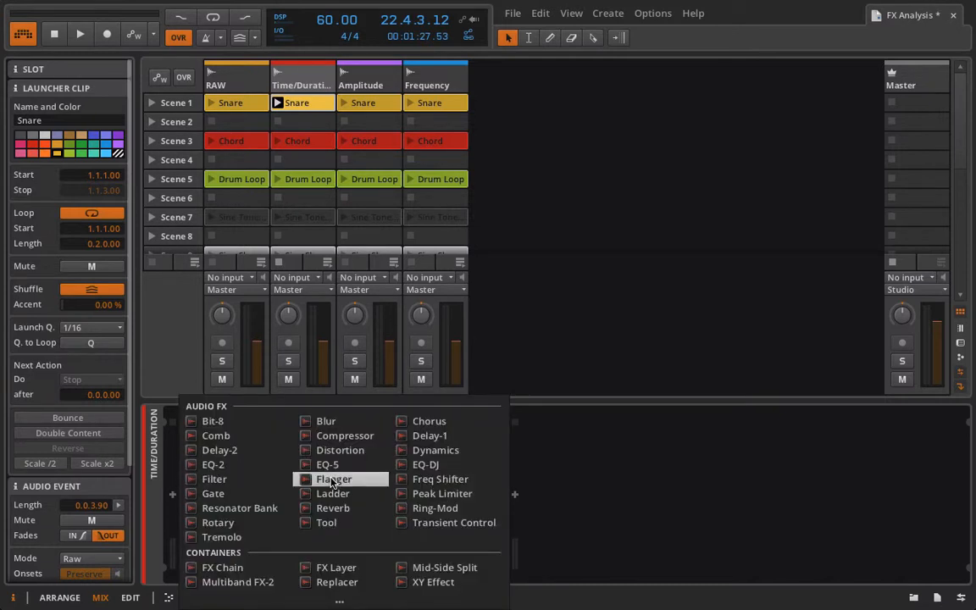
{"action": "left_click", "coordinate": [335, 567]}
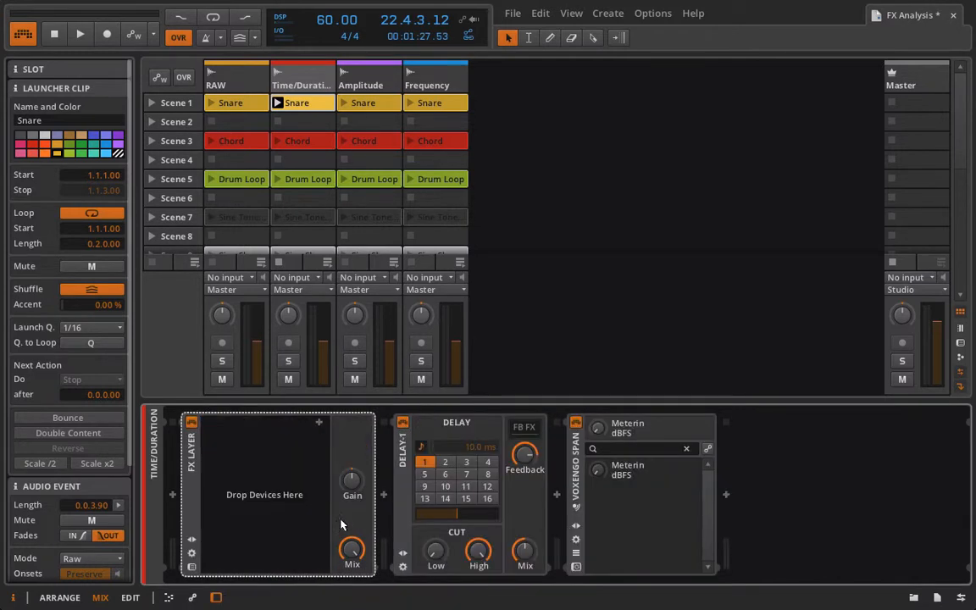
{"action": "left_click", "coordinate": [402, 451]}
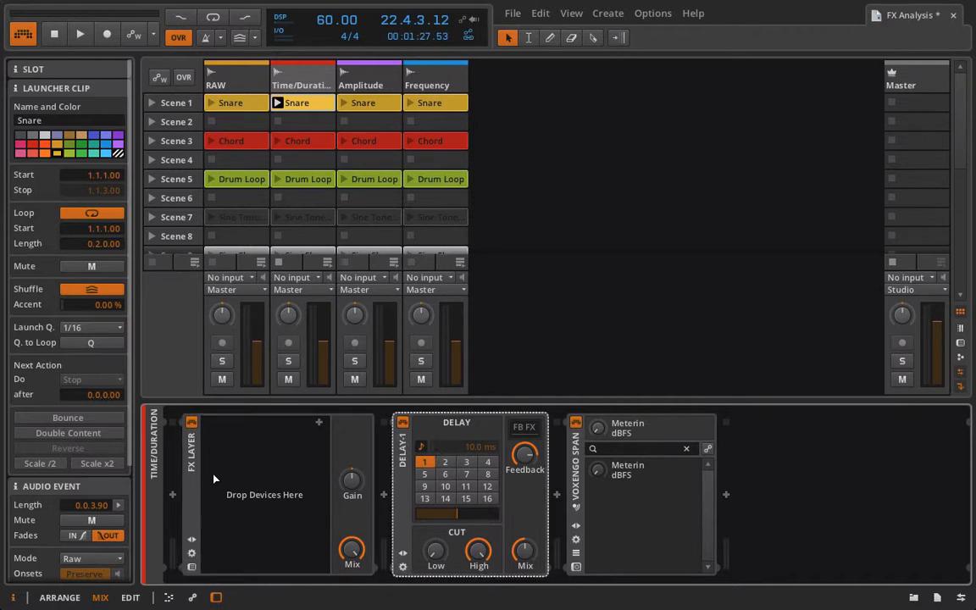
{"action": "left_click_drag", "start_coordinate": [402, 451], "coordinate": [213, 479]}
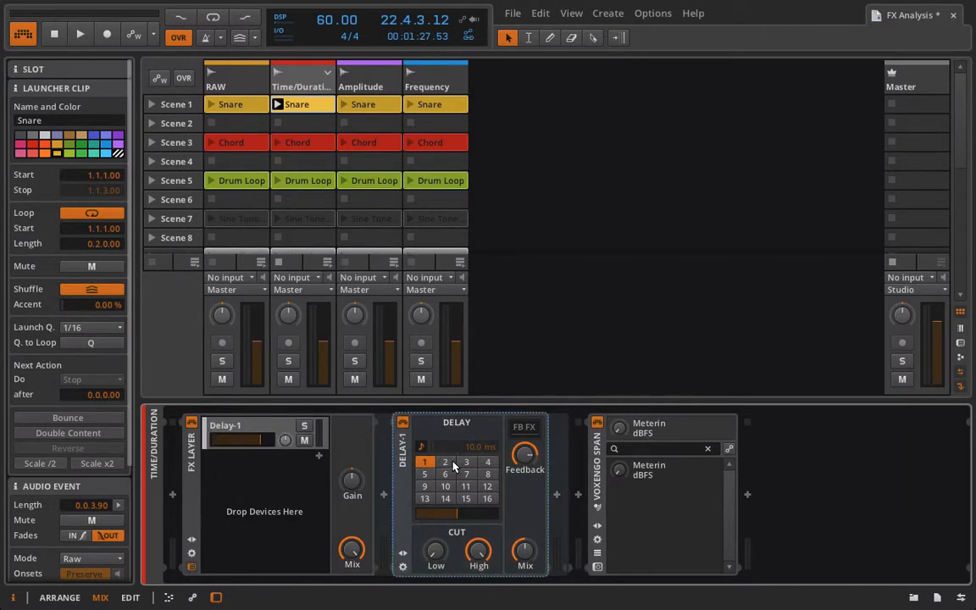
Step: Name the layer inside the Time/Duration track's FX Layer "Delay-1"
{"action": "double_click", "coordinate": [244, 428]}
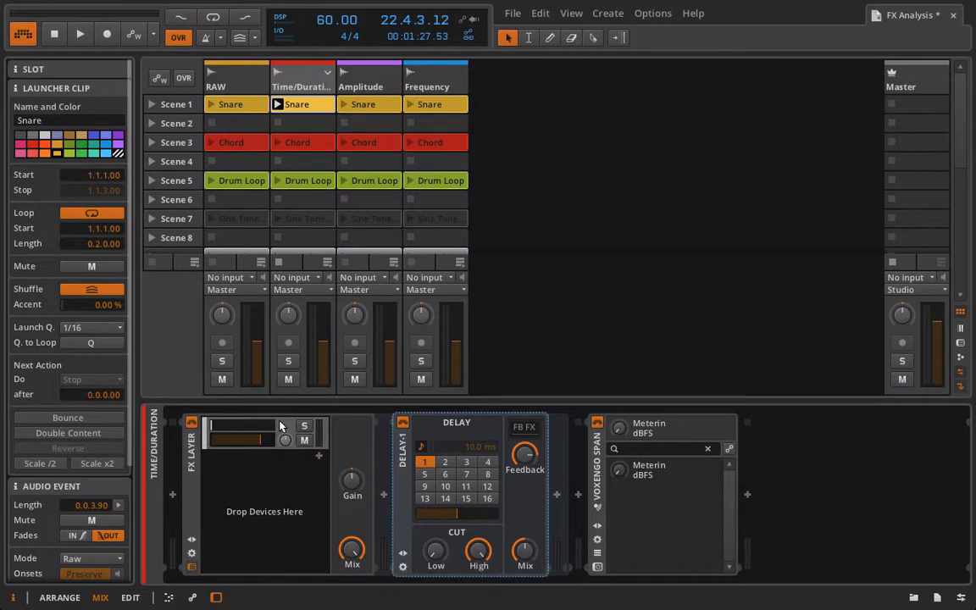
{"action": "type", "text": "Delay-1"}
{"action": "key", "text": "Return"}
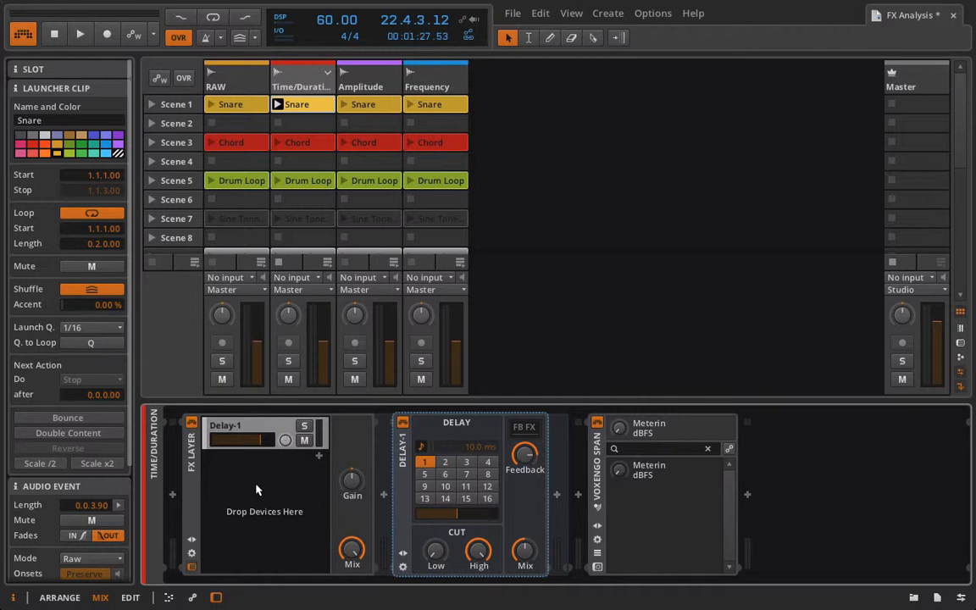
{"action": "left_click", "coordinate": [319, 457]}
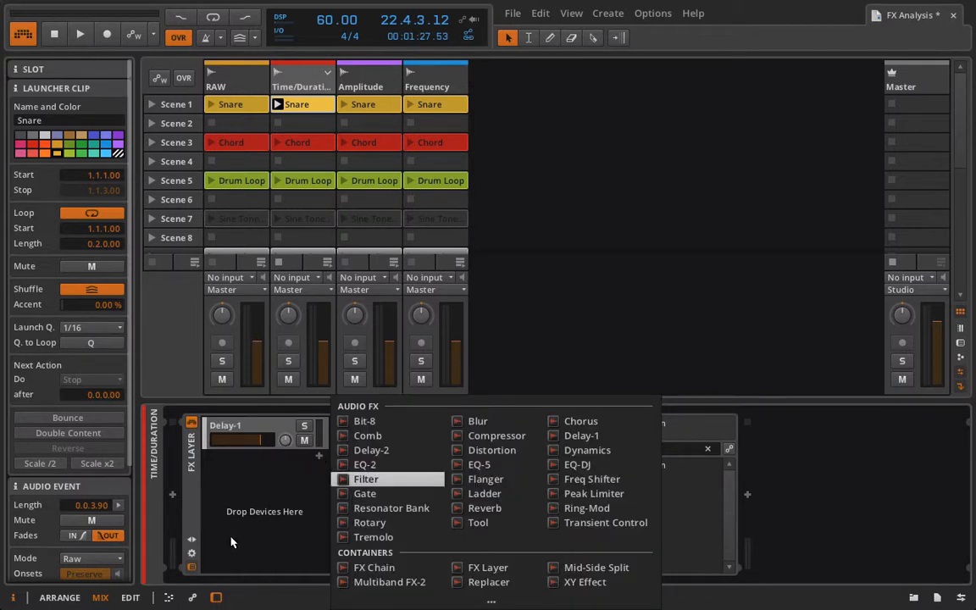
{"action": "left_click", "coordinate": [264, 479]}
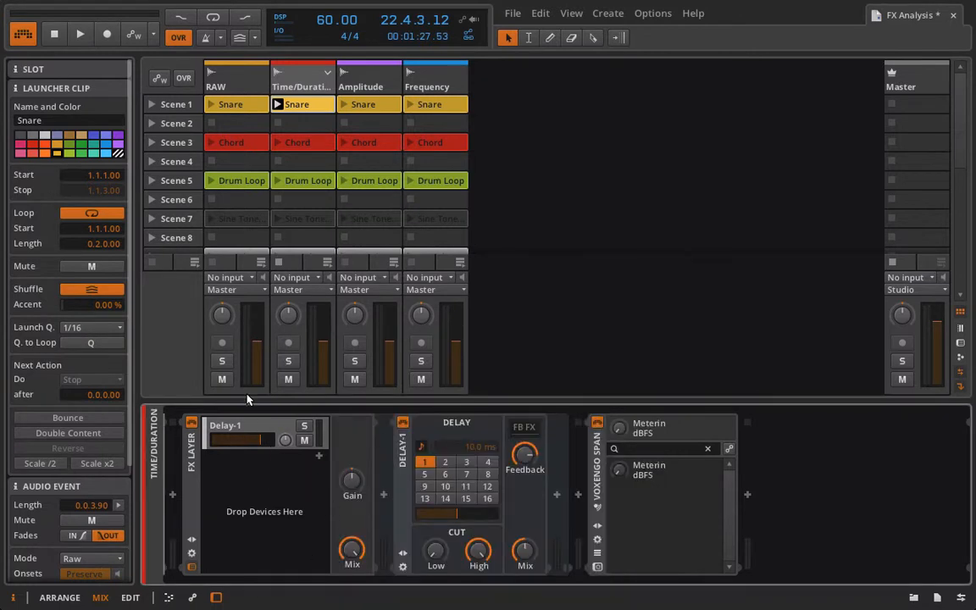
Step: Add an FX Layer before SPAN on the Amplitude track and insert a Tool device in it
{"action": "left_click", "coordinate": [375, 88]}
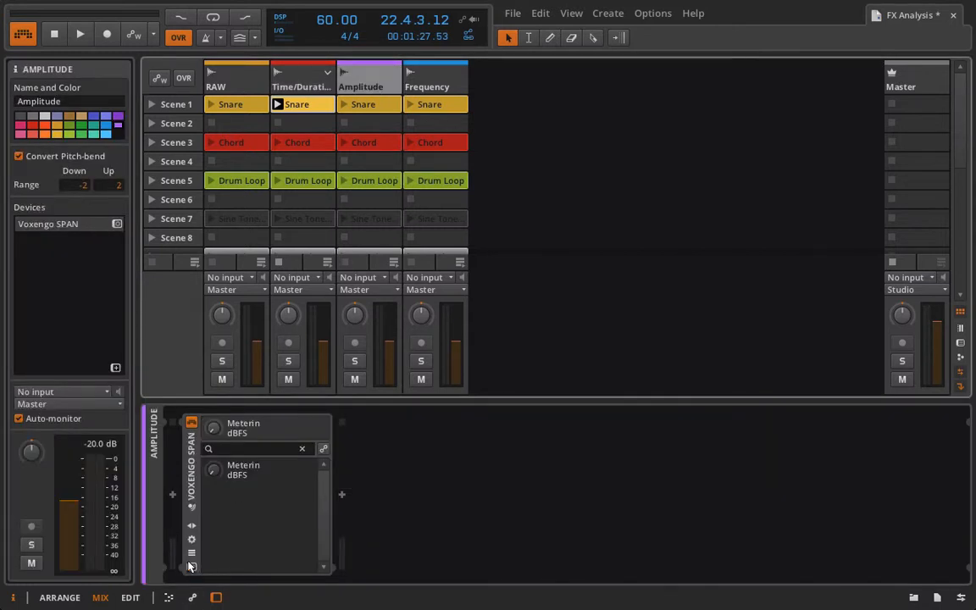
{"action": "left_click", "coordinate": [172, 497]}
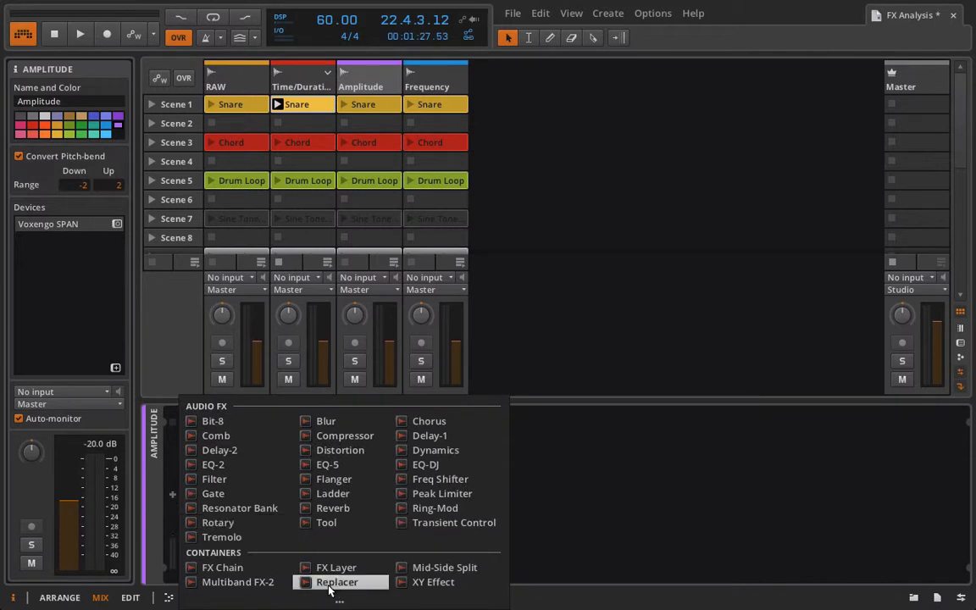
{"action": "left_click", "coordinate": [320, 568]}
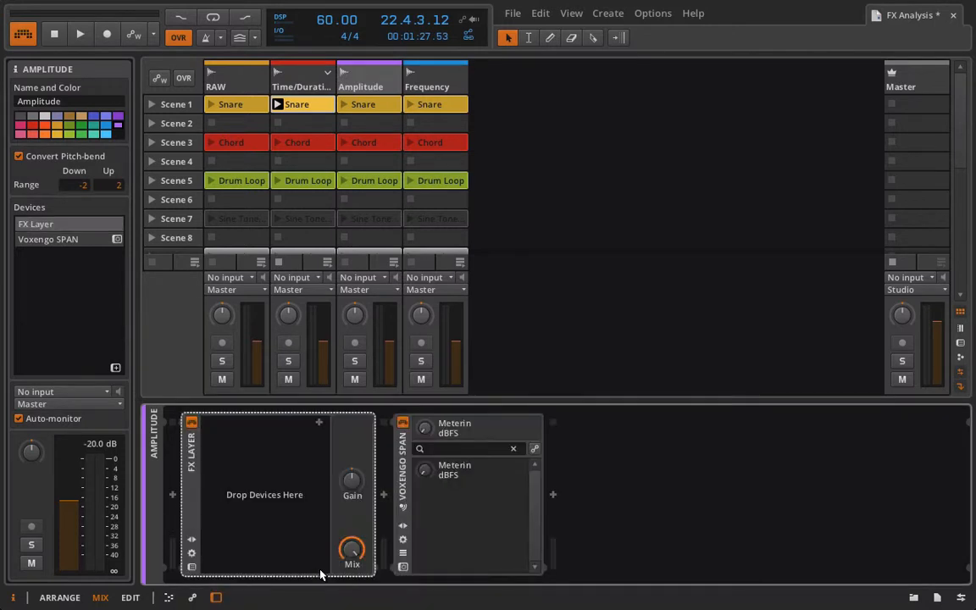
{"action": "left_click", "coordinate": [319, 423]}
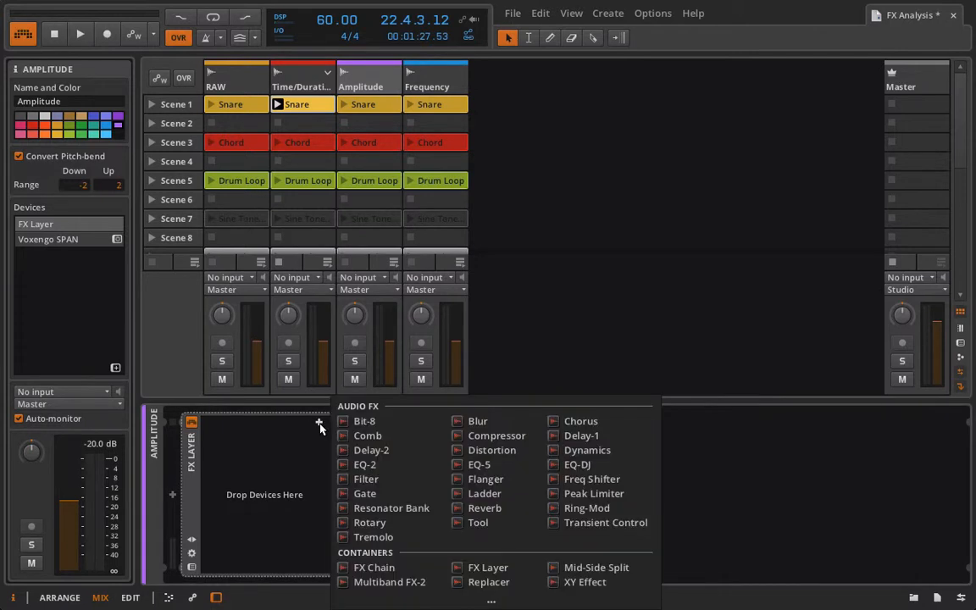
{"action": "left_click", "coordinate": [476, 522]}
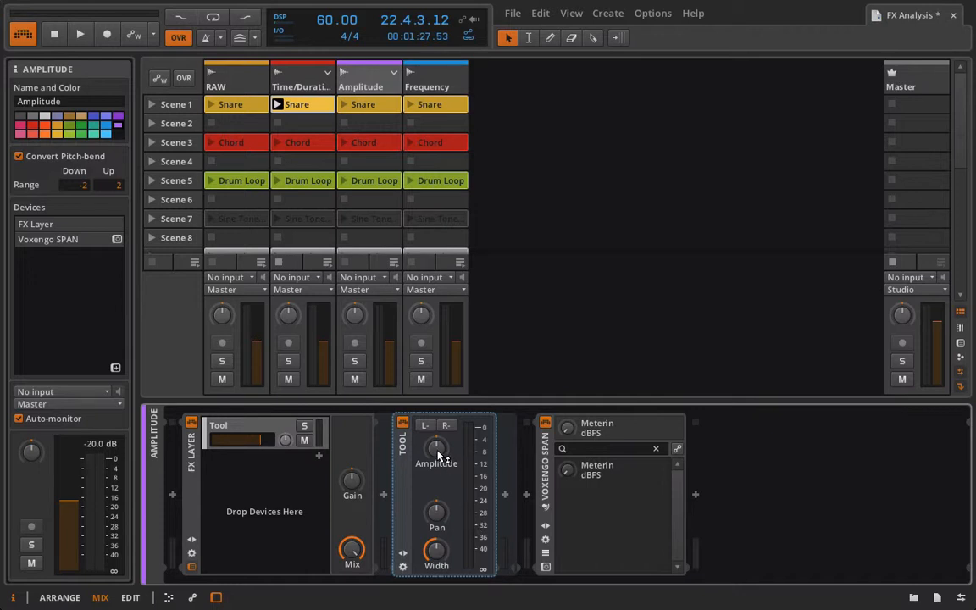
Step: Play the Amplitude track's Drum Loop, vary the Tool's Amplitude while watching SPAN, and end the playback and check
{"action": "left_click", "coordinate": [277, 110]}
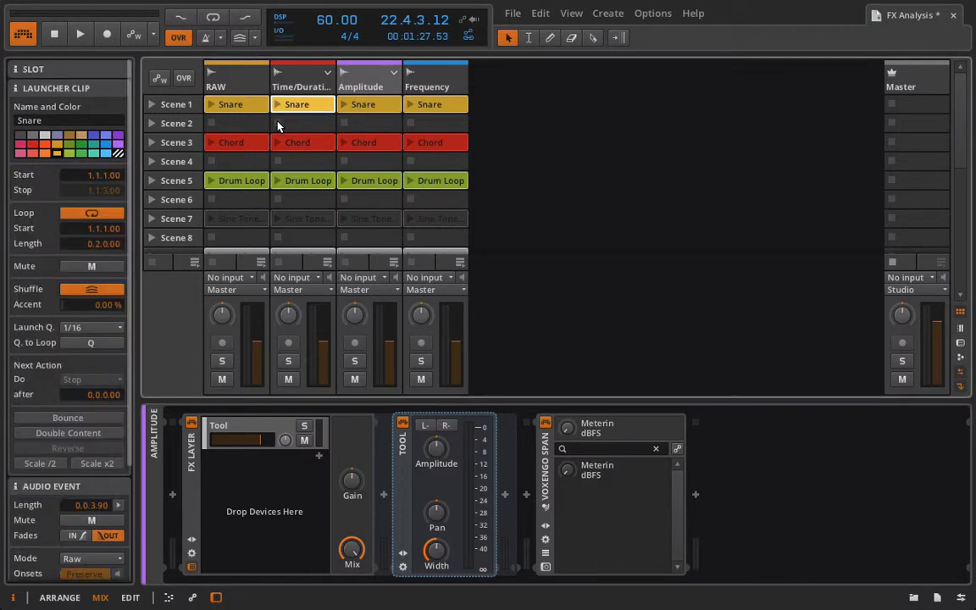
{"action": "left_click", "coordinate": [344, 181]}
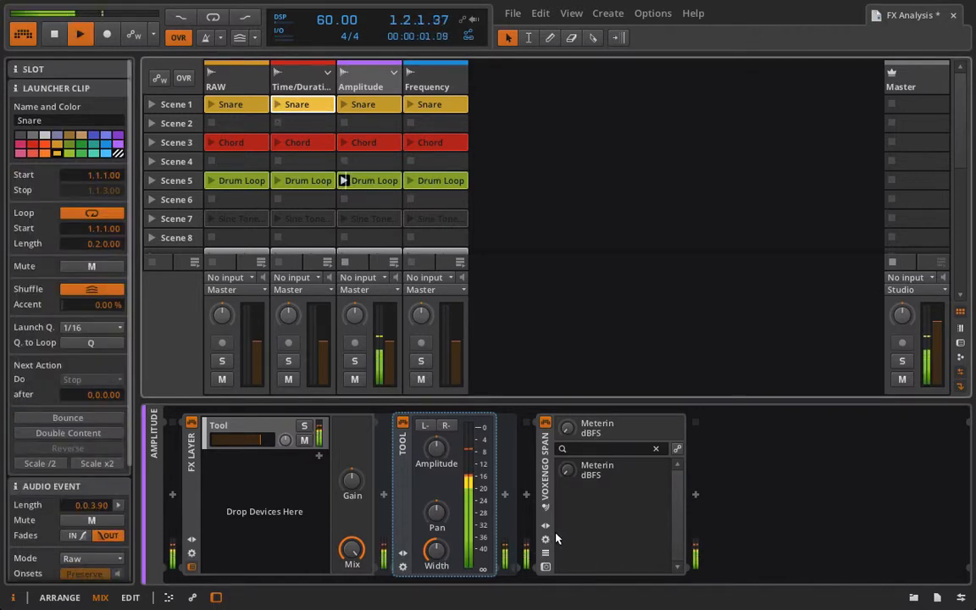
{"action": "left_click", "coordinate": [547, 567]}
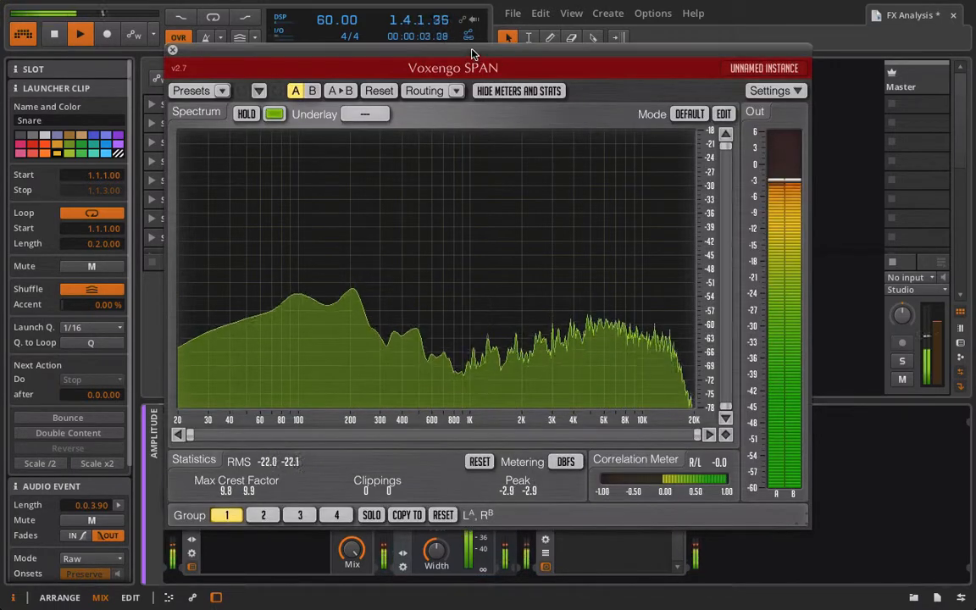
{"action": "left_click_drag", "start_coordinate": [474, 57], "coordinate": [766, 23]}
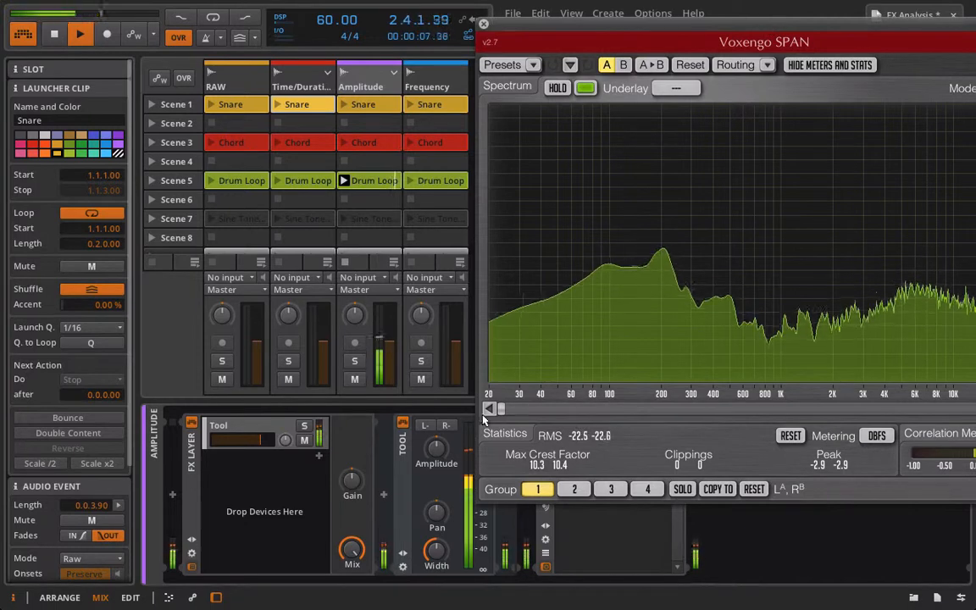
{"action": "mouse_move", "coordinate": [440, 452]}
{"action": "left_mouse_down"}
{"action": "mouse_move", "coordinate": [440, 399]}
{"action": "mouse_move", "coordinate": [440, 493]}
{"action": "mouse_move", "coordinate": [440, 433]}
{"action": "mouse_move", "coordinate": [440, 470]}
{"action": "mouse_move", "coordinate": [439, 446]}
{"action": "left_mouse_up"}
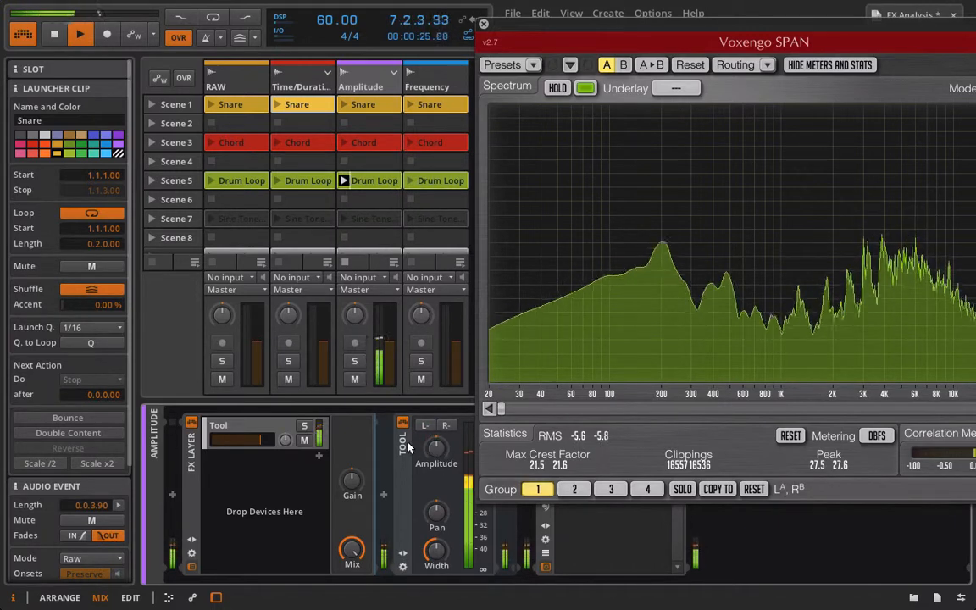
{"action": "left_click", "coordinate": [484, 23]}
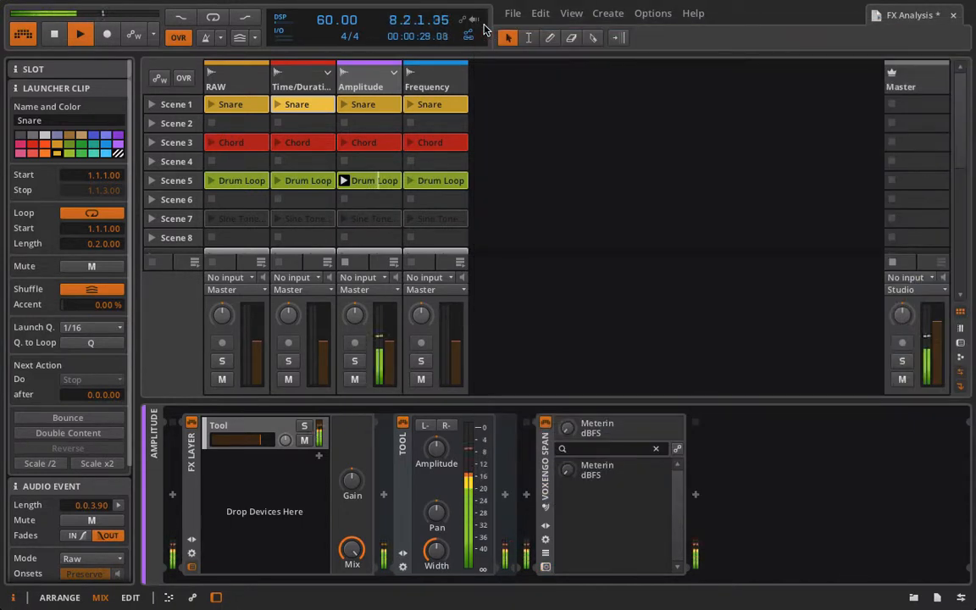
{"action": "left_click", "coordinate": [345, 201]}
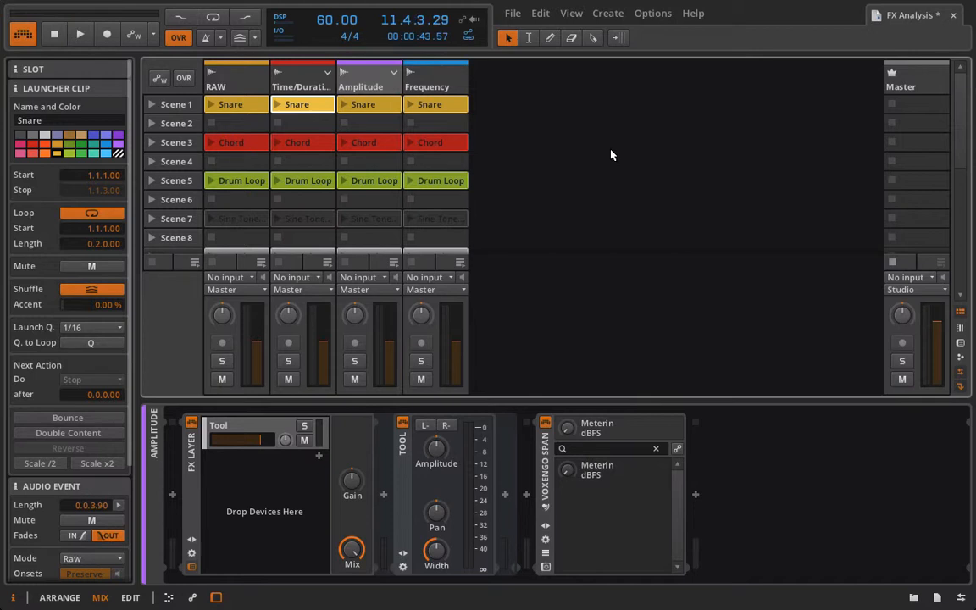
Step: Add a Filter before SPAN in the Frequency track's device chain
{"action": "left_click", "coordinate": [432, 87]}
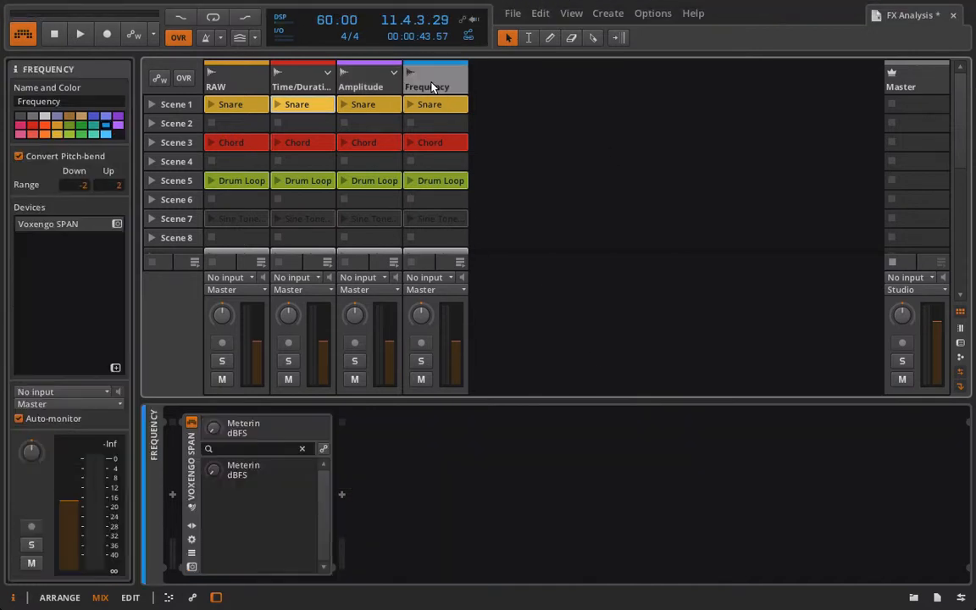
{"action": "left_click", "coordinate": [171, 497]}
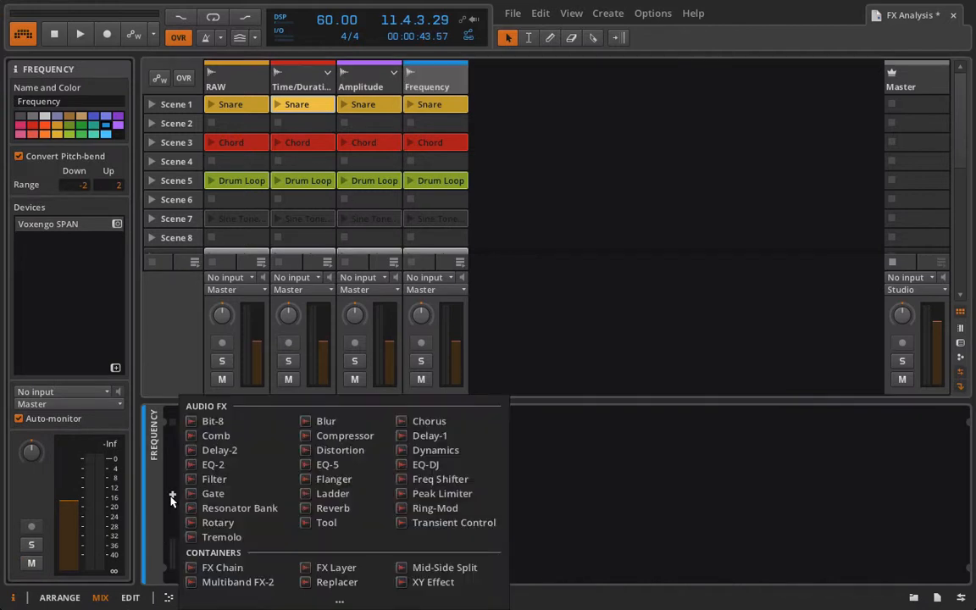
{"action": "left_click", "coordinate": [215, 479]}
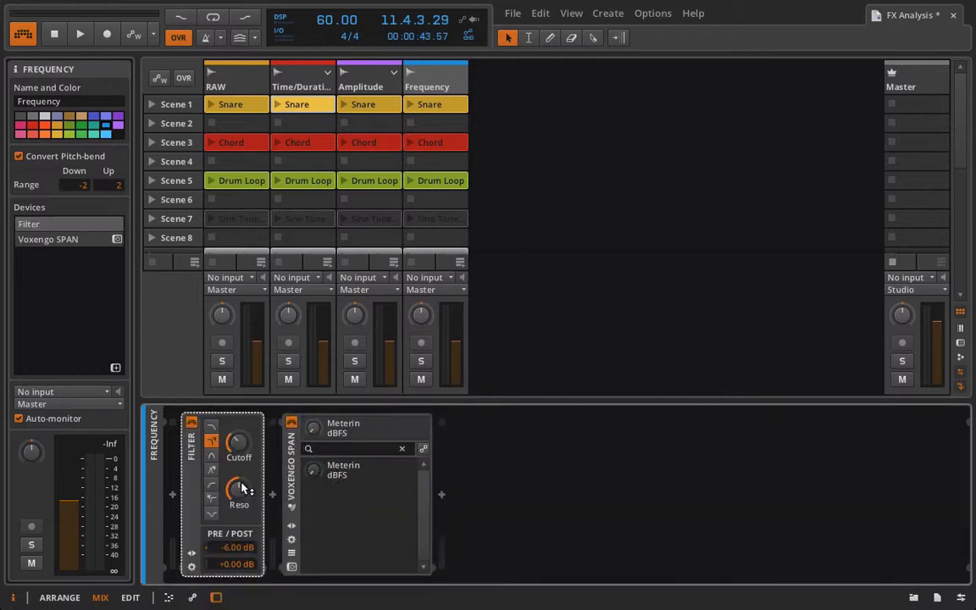
Step: Open the Frequency track's SPAN clear of the Filter controls and play the track's Chord clip
{"action": "left_click", "coordinate": [291, 566]}
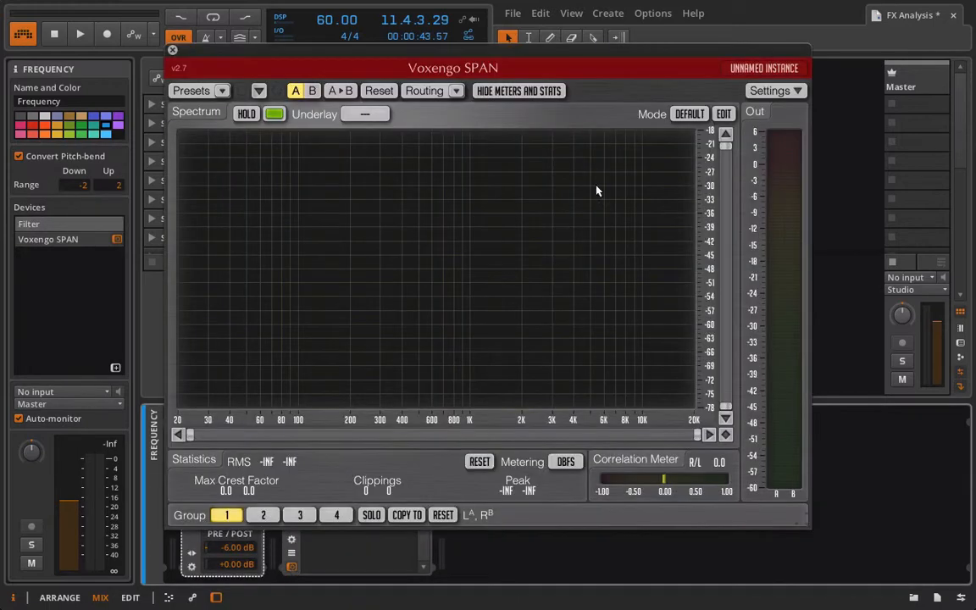
{"action": "left_click_drag", "start_coordinate": [393, 57], "coordinate": [701, 65]}
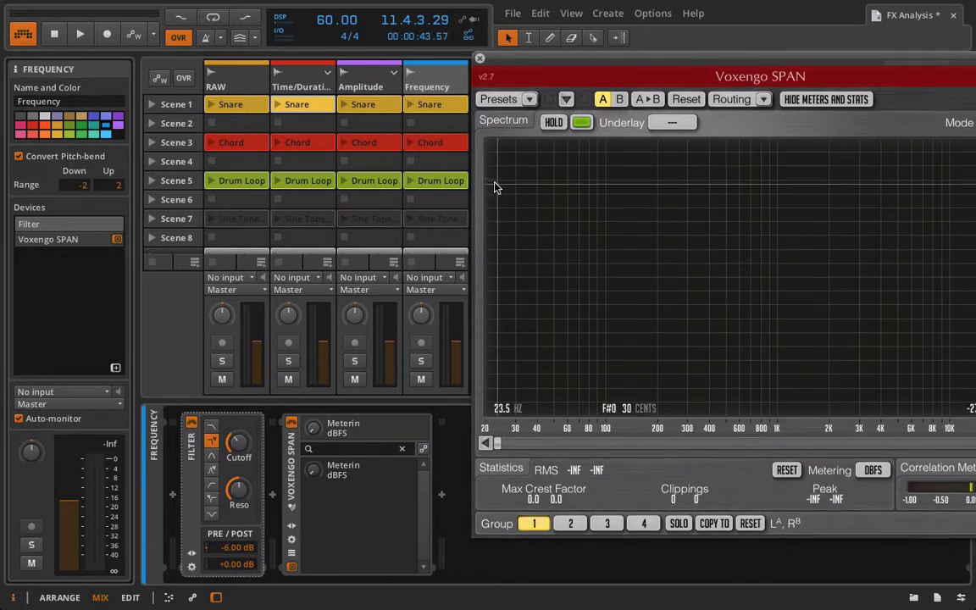
{"action": "left_click", "coordinate": [411, 143]}
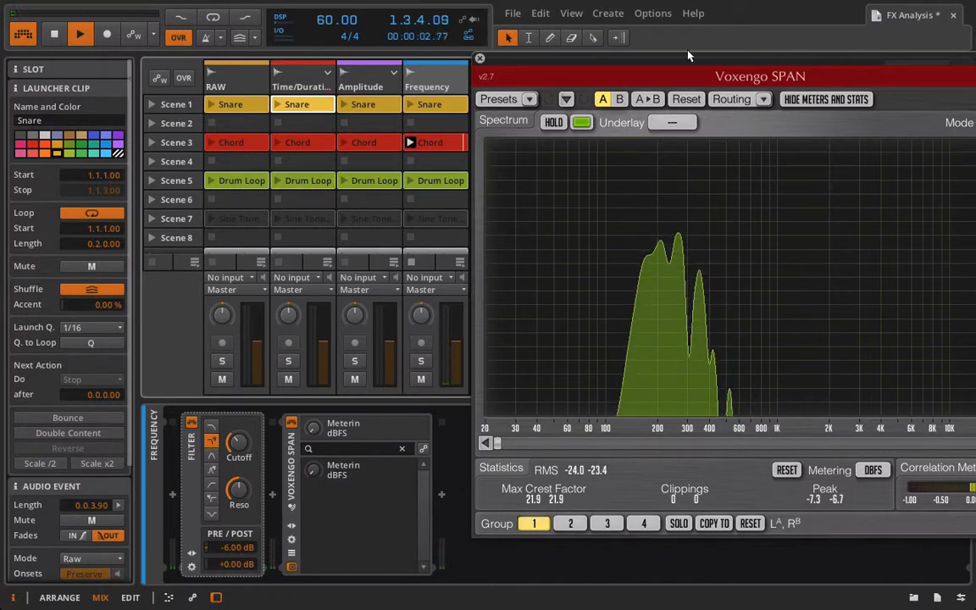
{"action": "left_click_drag", "start_coordinate": [674, 57], "coordinate": [567, 41]}
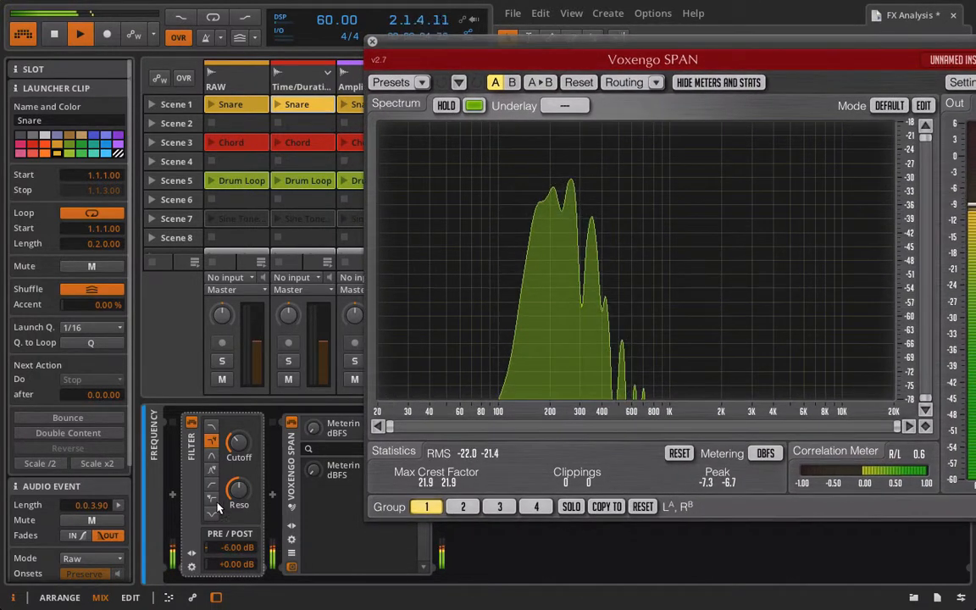
Step: Sweep the Filter's Cutoff during playback, leaving it raised, and set the Filter's PRE level to 0 dB
{"action": "left_click", "coordinate": [238, 442]}
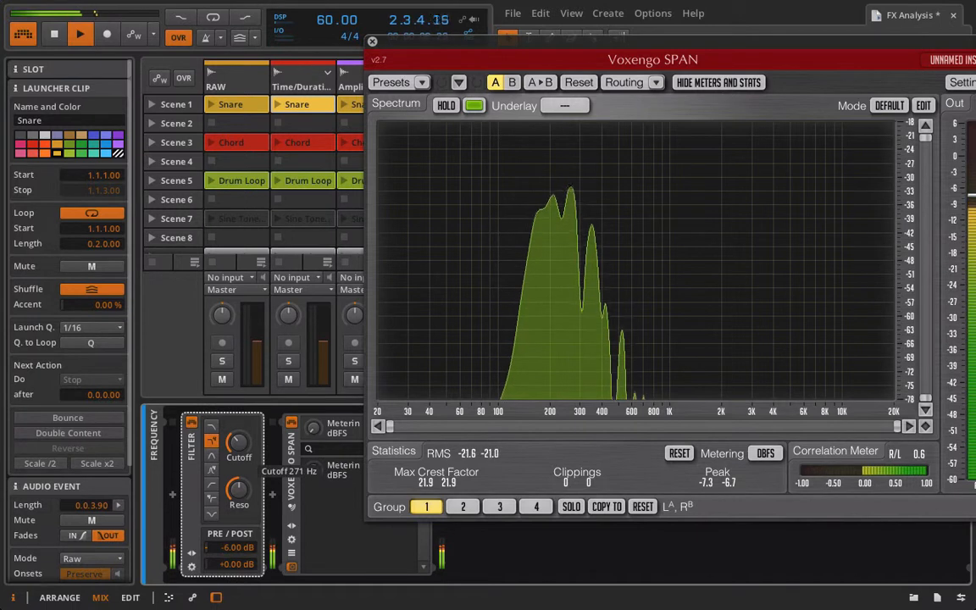
{"action": "left_click_drag", "start_coordinate": [238, 442], "coordinate": [238, 391]}
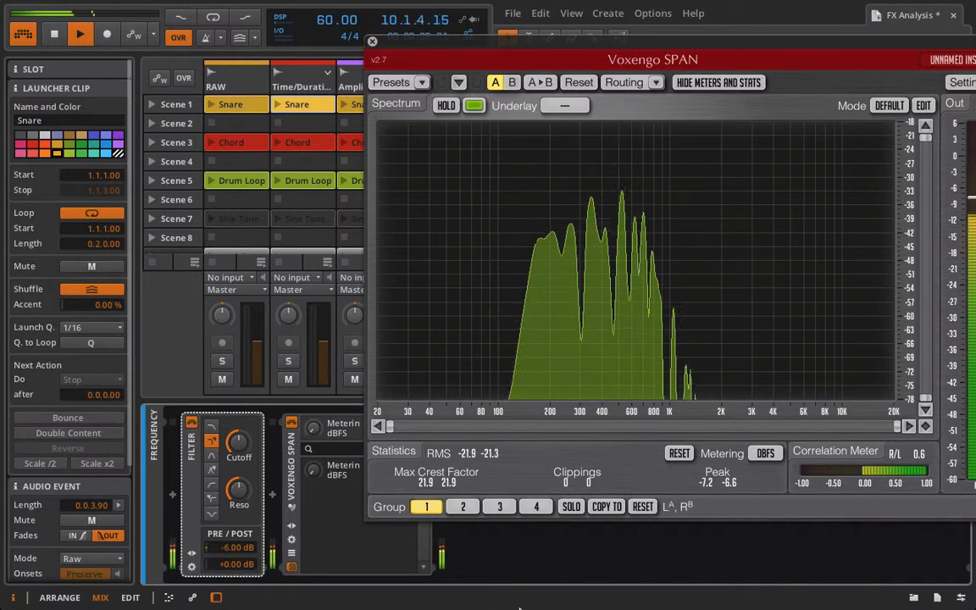
{"action": "double_click", "coordinate": [238, 548]}
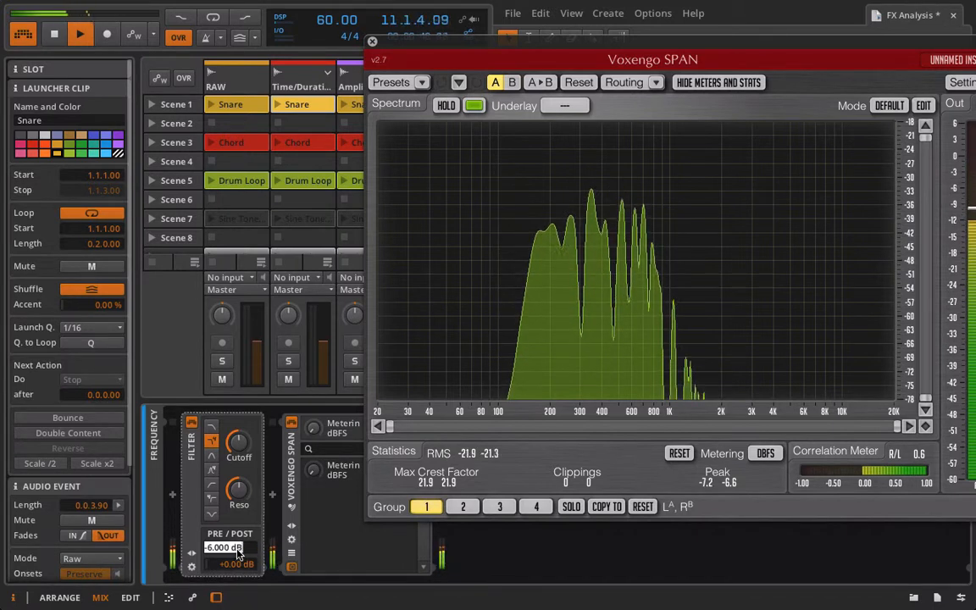
{"action": "type", "text": "0"}
{"action": "key", "text": "Return"}
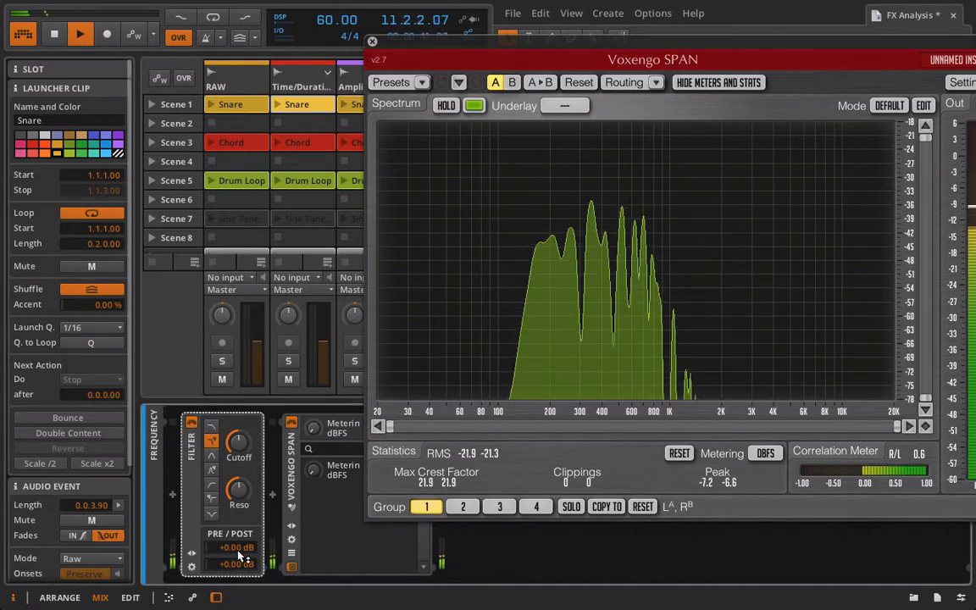
Step: Compare the Chord's spectrum in SPAN with the Filter bypassed and enabled, and end the playback and SPAN check
{"action": "left_click", "coordinate": [191, 423]}
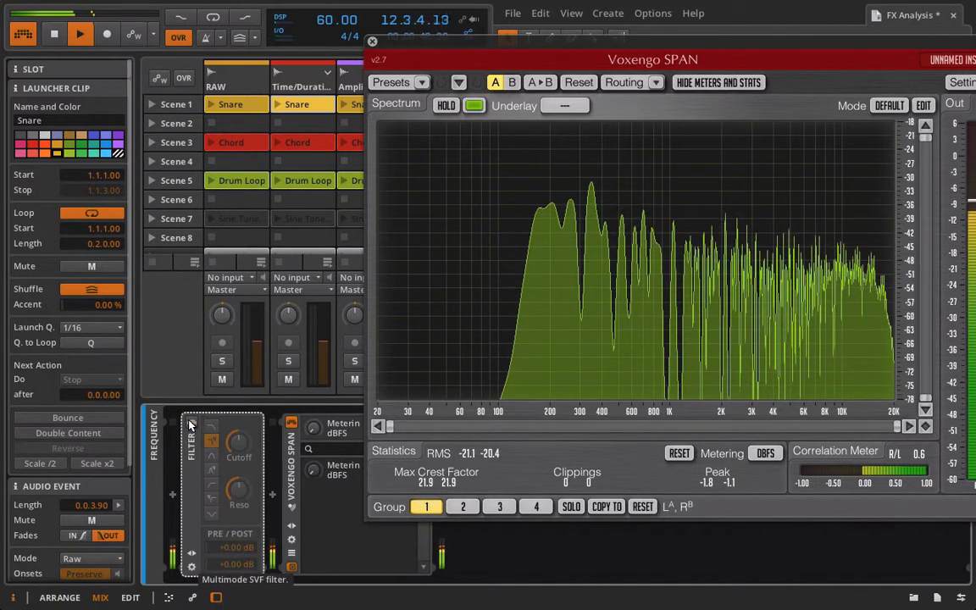
{"action": "left_click", "coordinate": [191, 423]}
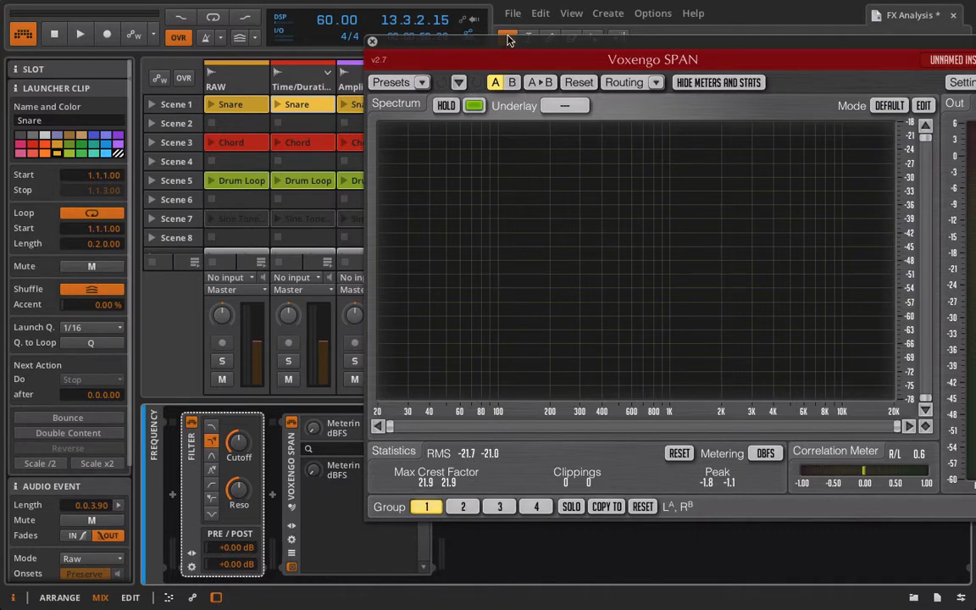
{"action": "left_click_drag", "start_coordinate": [508, 40], "coordinate": [639, 123]}
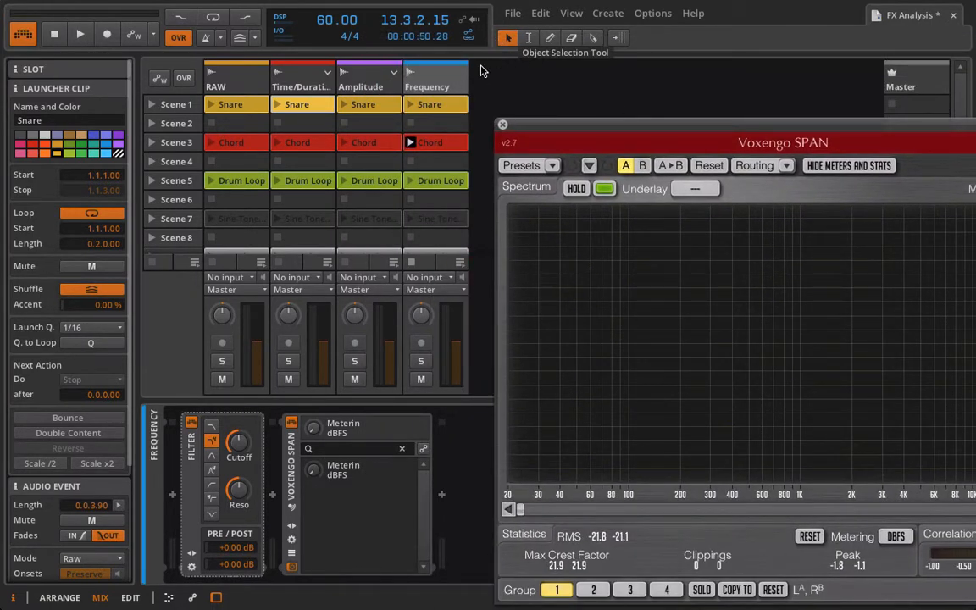
{"action": "left_click", "coordinate": [378, 79]}
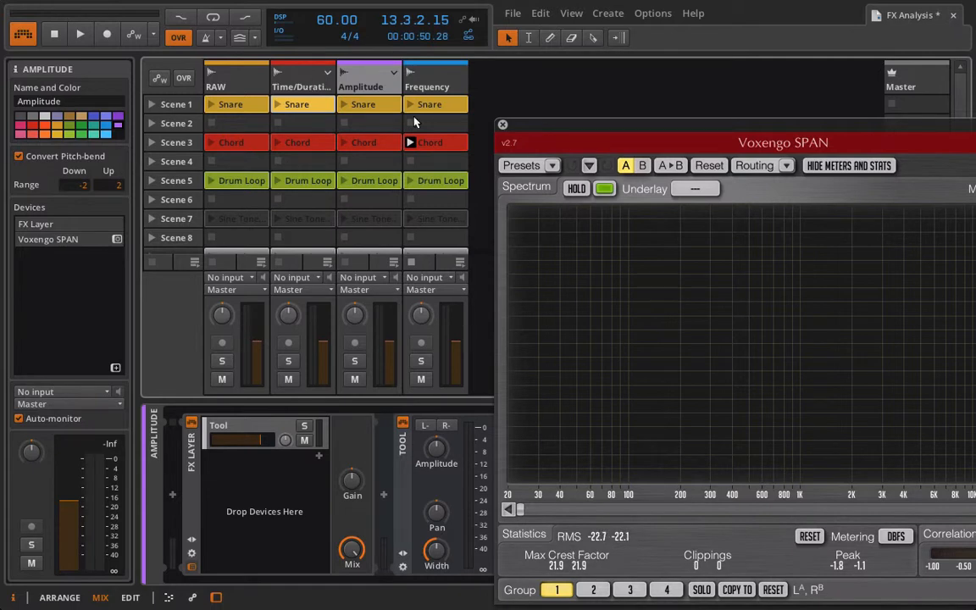
{"action": "left_click", "coordinate": [502, 124]}
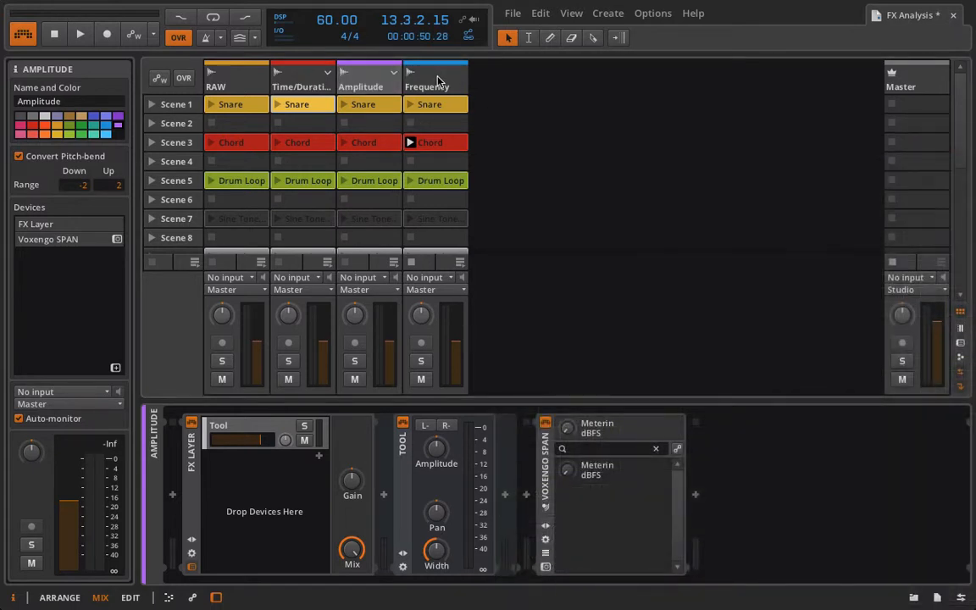
Step: Add an FX Layer at the start of the Frequency device chain and move the Filter into it
{"action": "left_click", "coordinate": [439, 79]}
{"action": "left_click", "coordinate": [173, 495]}
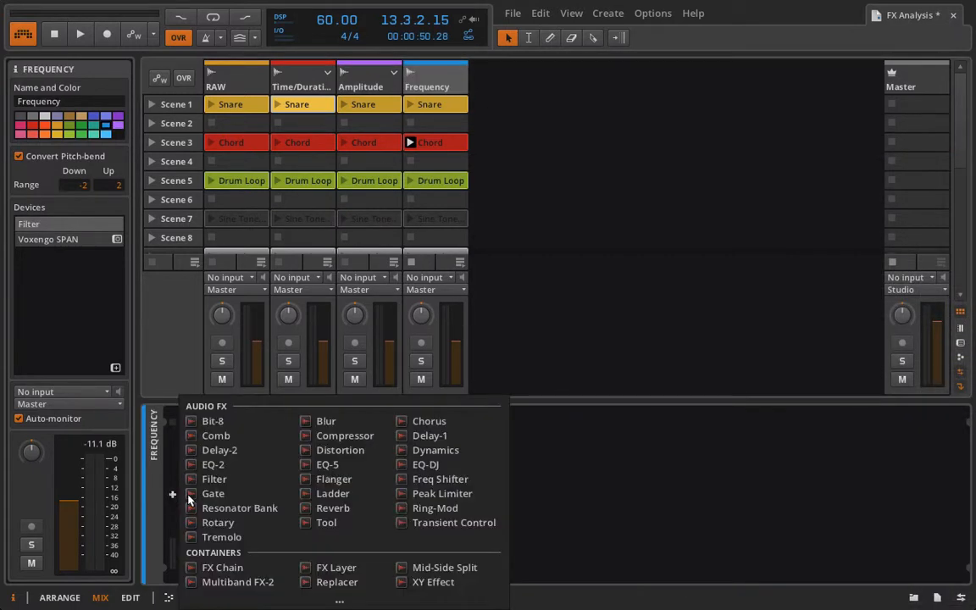
{"action": "left_click", "coordinate": [312, 561]}
{"action": "left_click_drag", "start_coordinate": [416, 443], "coordinate": [259, 465]}
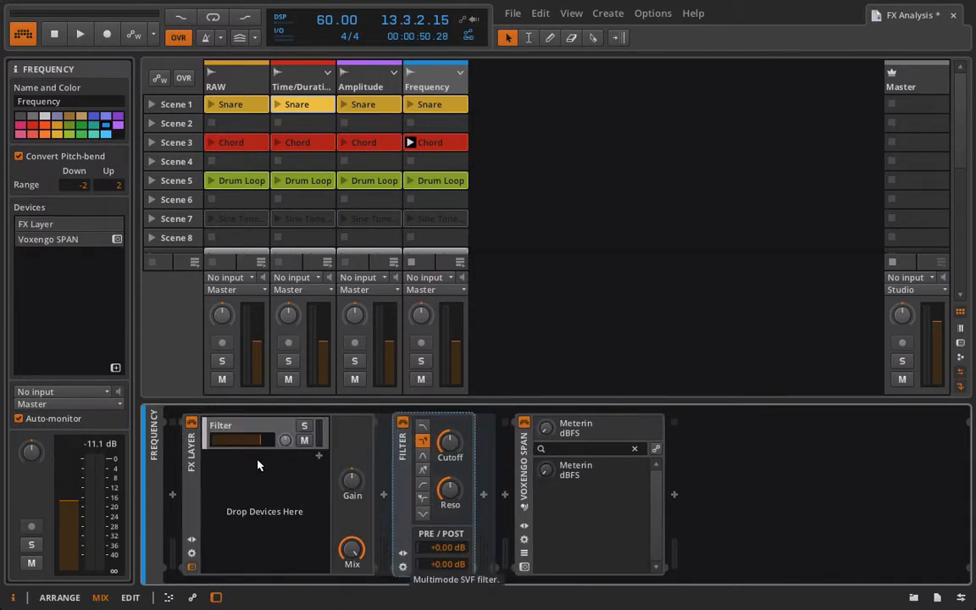